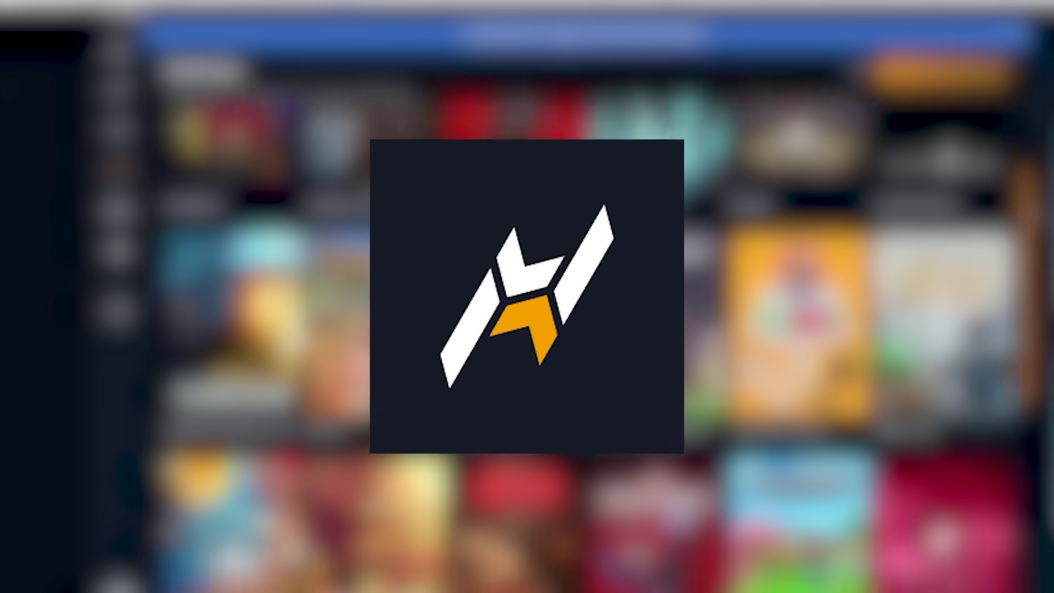
- Browse the supported games list and the Privacy & Security, Quality of Life, Network & Ping and FPS & Latency optimizations
{"action": "scroll", "coordinate": [1049, 254], "scroll_direction": "down", "scroll_amount": 8}
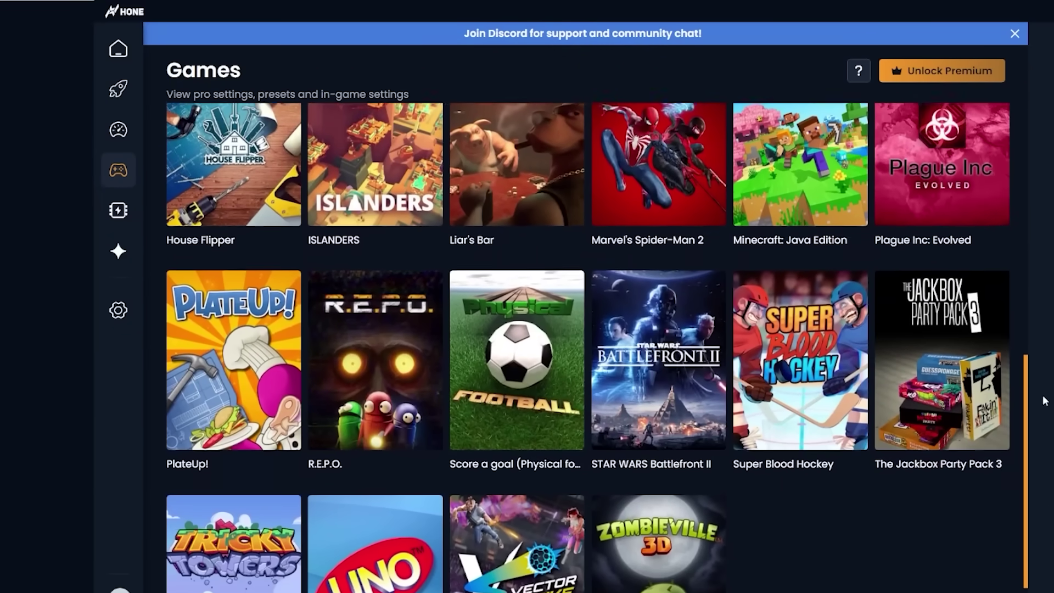
{"action": "scroll", "coordinate": [1041, 447], "scroll_direction": "up", "scroll_amount": 10}
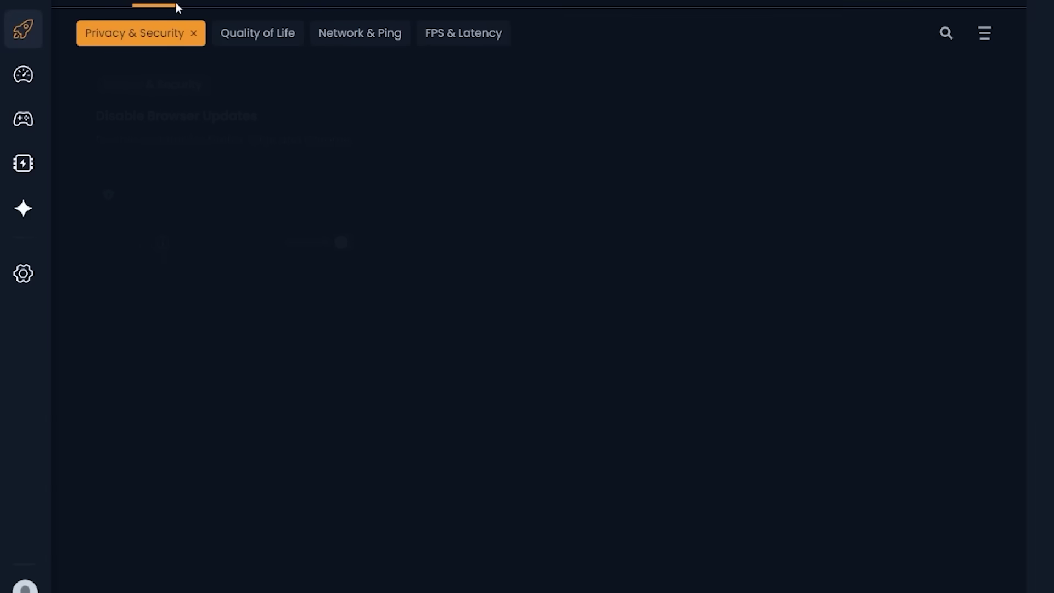
{"action": "left_click", "coordinate": [281, 34]}
{"action": "left_click", "coordinate": [377, 37]}
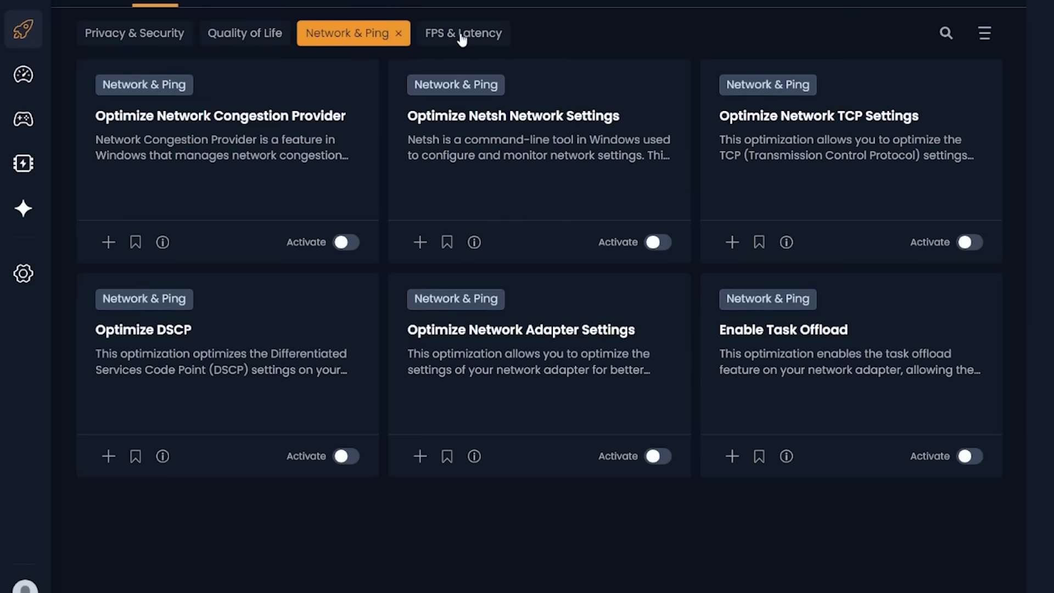
{"action": "left_click", "coordinate": [432, 37]}
{"action": "left_click", "coordinate": [224, 39]}
{"action": "left_click", "coordinate": [134, 34]}
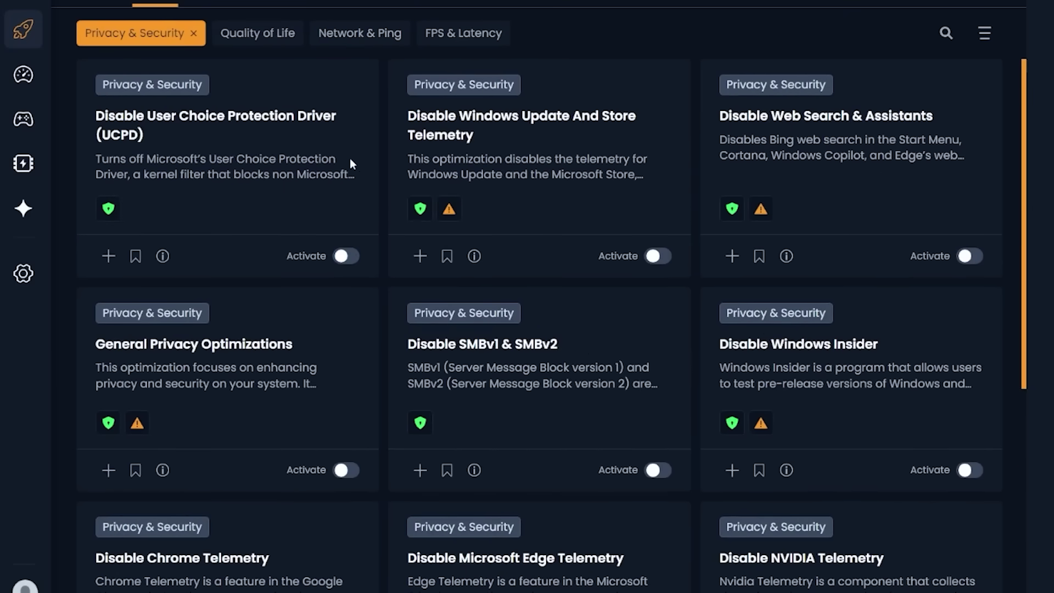
{"action": "scroll", "coordinate": [367, 166], "scroll_direction": "down", "scroll_amount": 6}
{"action": "scroll", "coordinate": [365, 176], "scroll_direction": "up", "scroll_amount": 7}
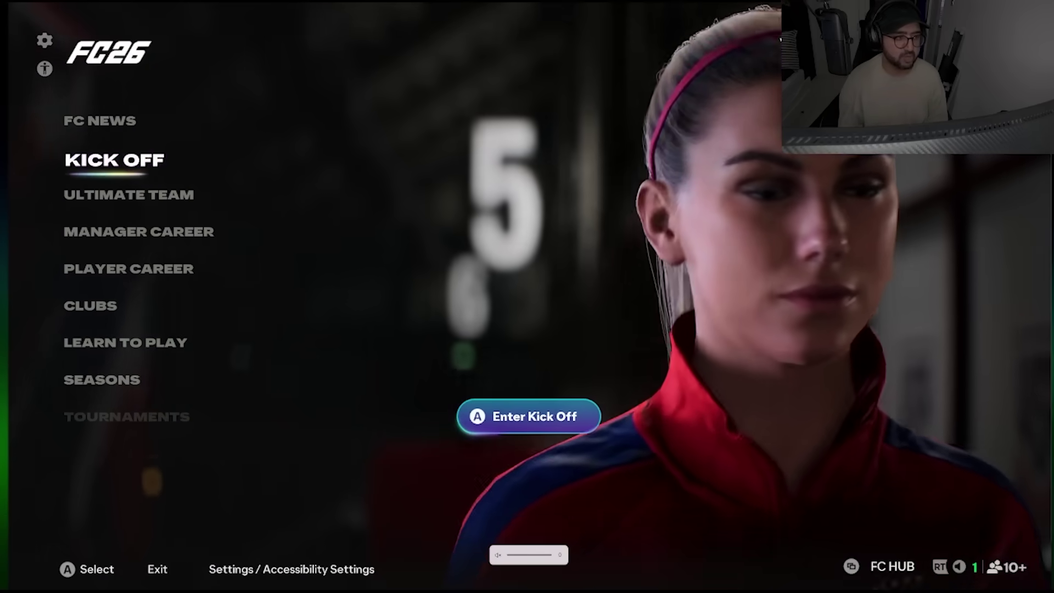
- Switch to FC 26, open its game settings, and view the Display options before returning to the Graphics options
{"action": "key", "text": "Up"}
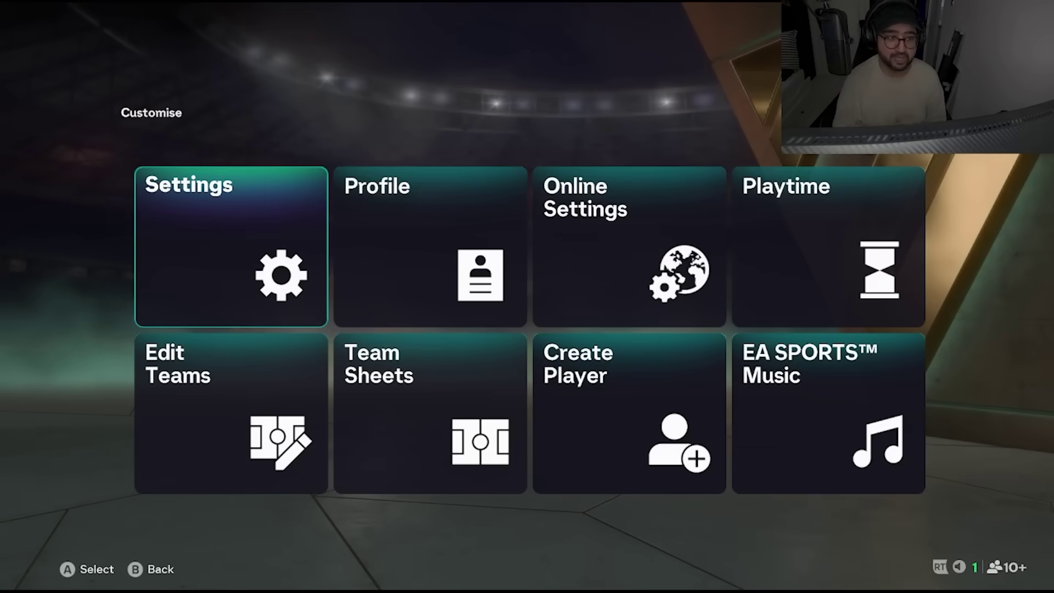
{"action": "key", "text": "Return"}
{"action": "key", "text": "Right"}
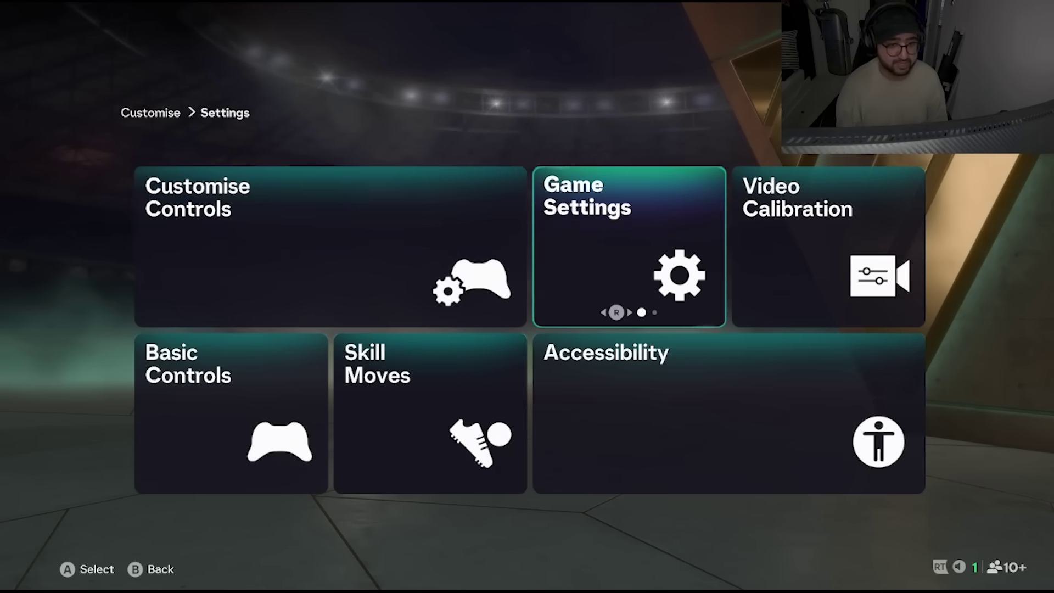
{"action": "key", "text": "Return"}
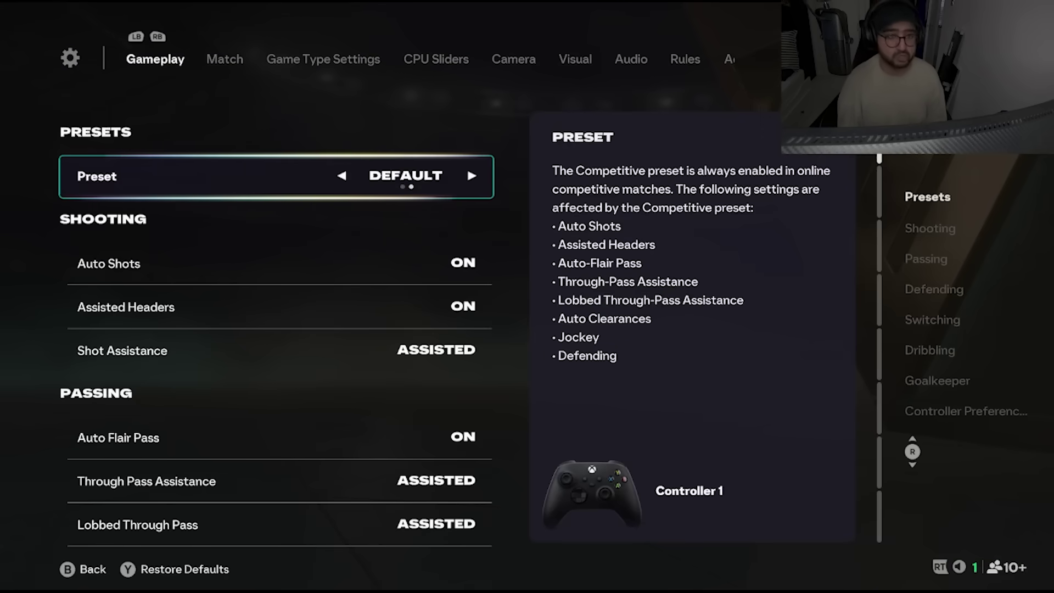
{"action": "key", "text": "q"}
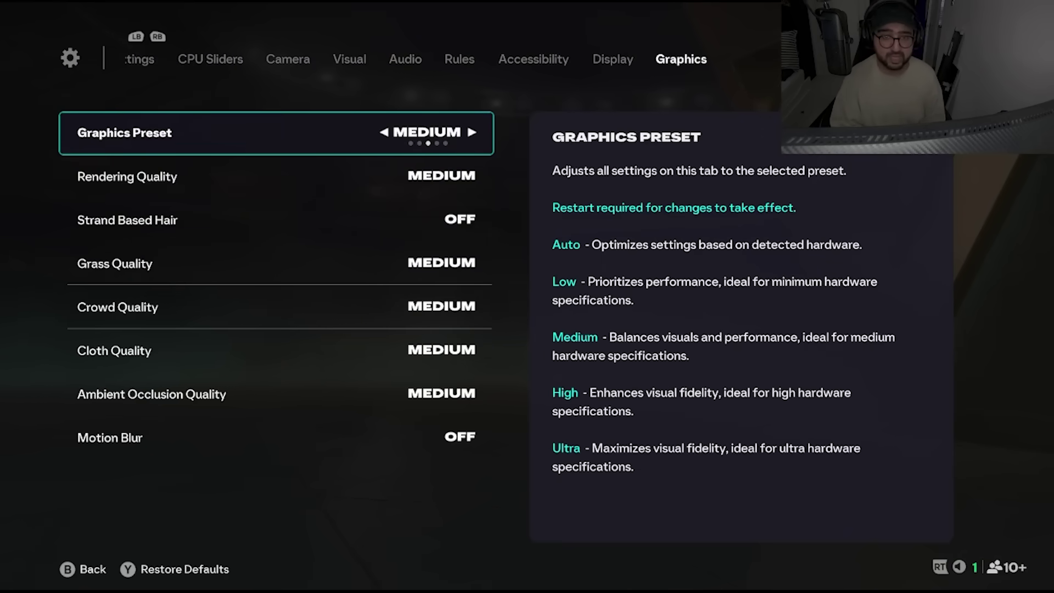
{"action": "key", "text": "q"}
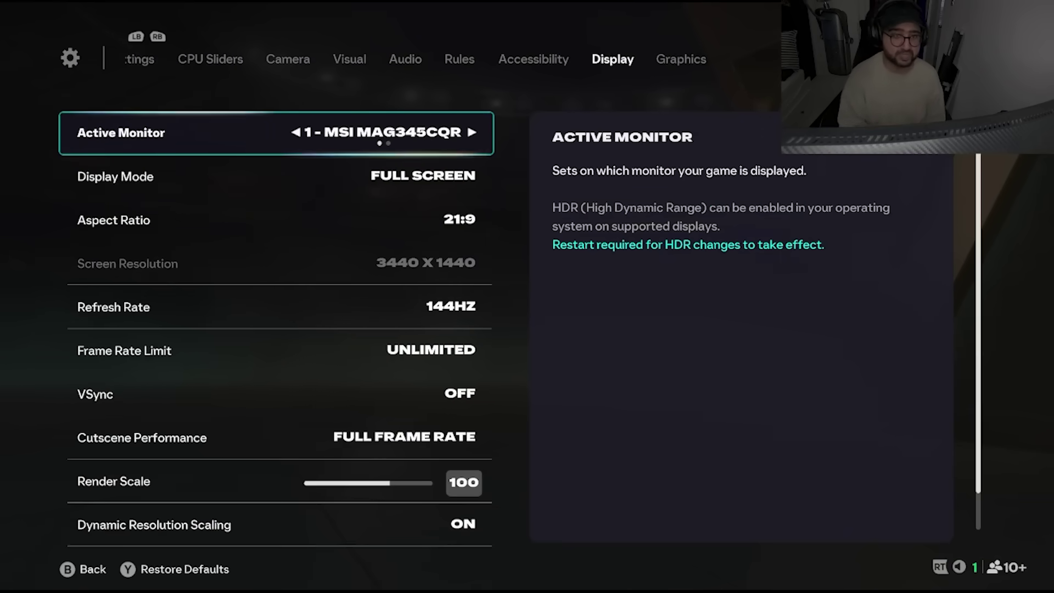
{"action": "key", "text": "e"}
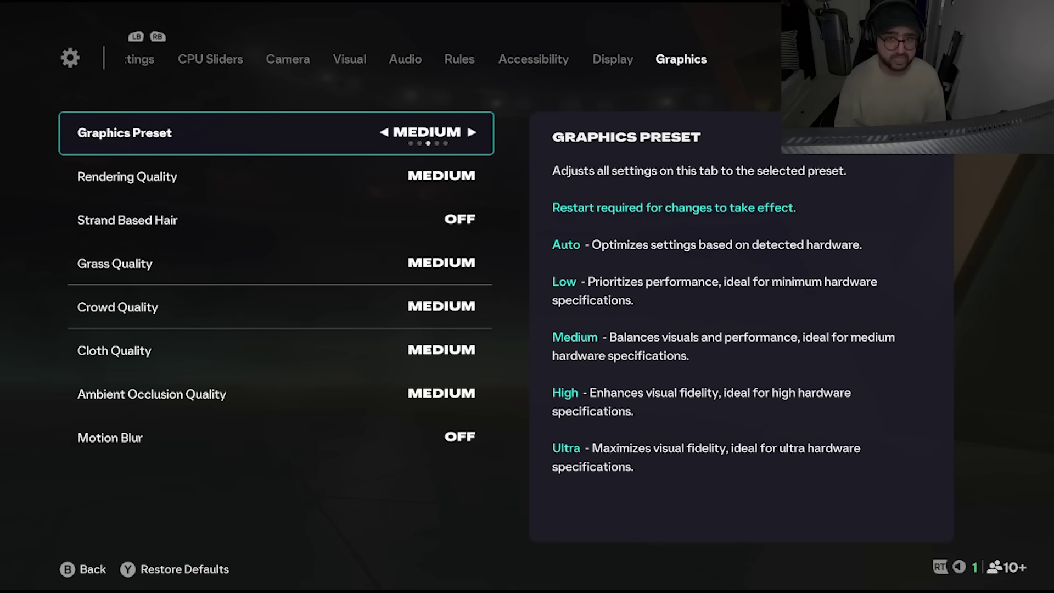
- Cycle the Graphics Preset through Auto and Ultra, finishing on Low
{"action": "key", "text": "Left"}
{"action": "key", "text": "Left"}
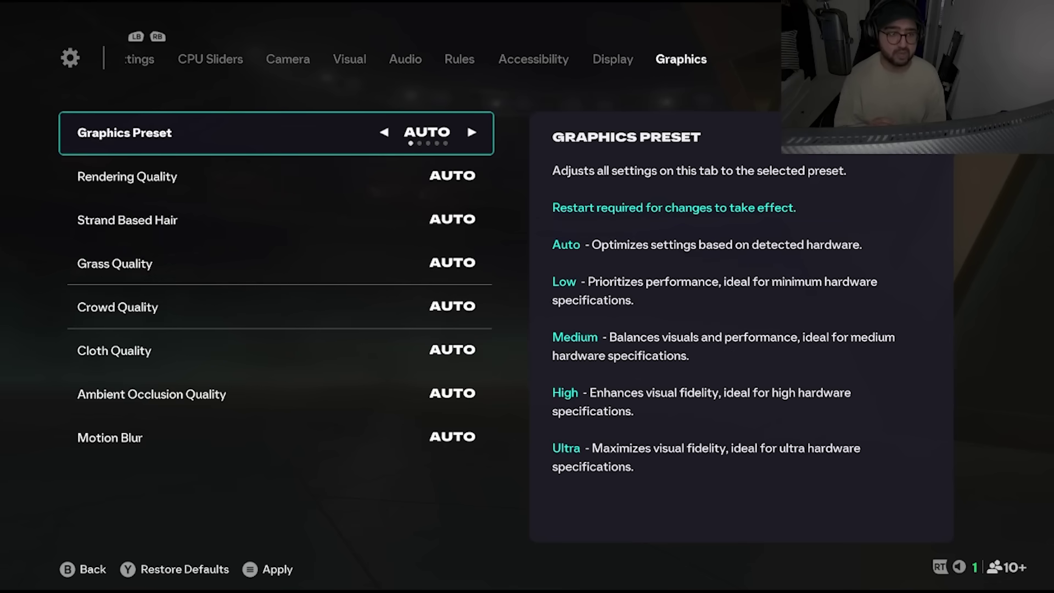
{"action": "key", "text": "Right"}
{"action": "key", "text": "Right"}
{"action": "key", "text": "Right"}
{"action": "key", "text": "Right"}
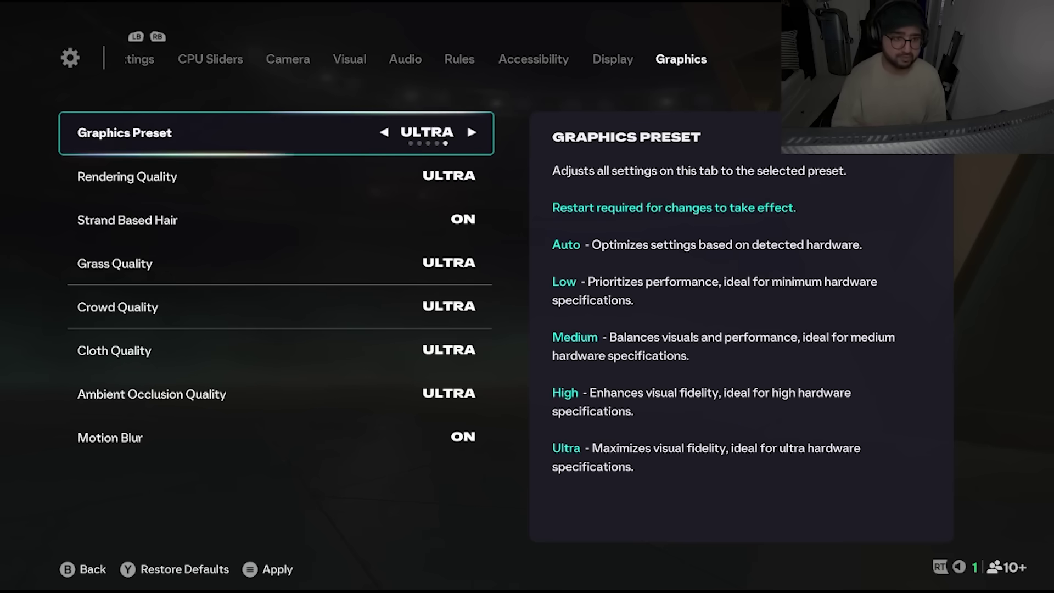
{"action": "key", "text": "Left"}
{"action": "key", "text": "Left"}
{"action": "key", "text": "Left"}
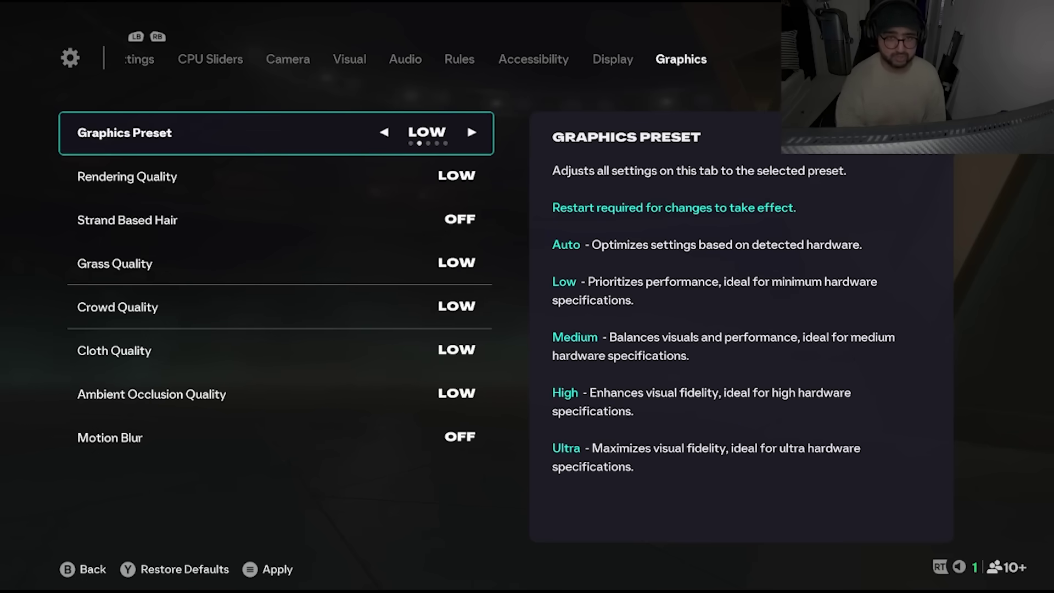
- Raise Rendering Quality to Medium on top of the Low preset
{"action": "key", "text": "Down"}
{"action": "key", "text": "Right"}
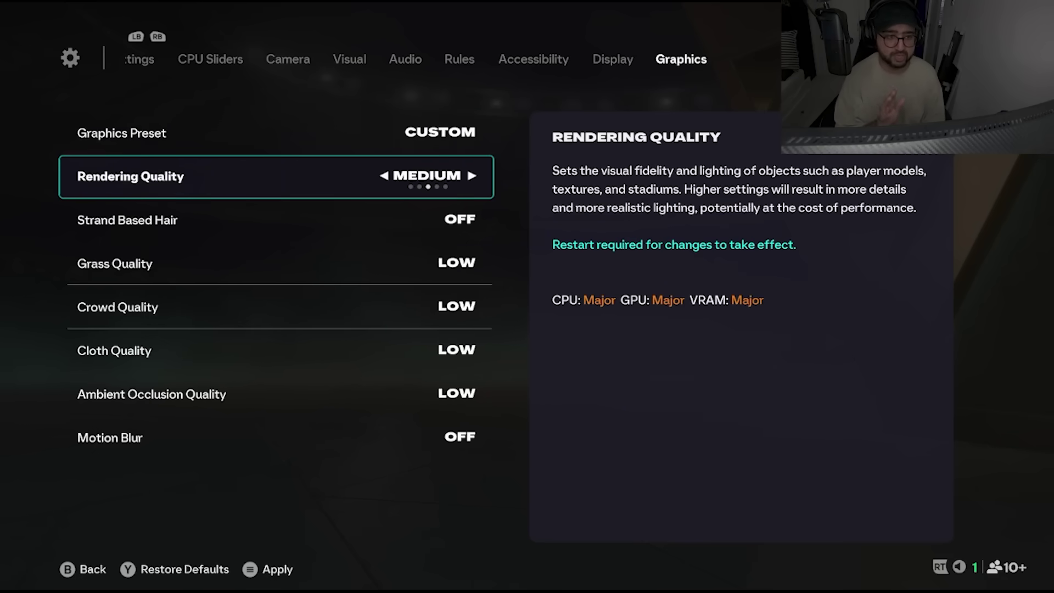
{"action": "key", "text": "Up"}
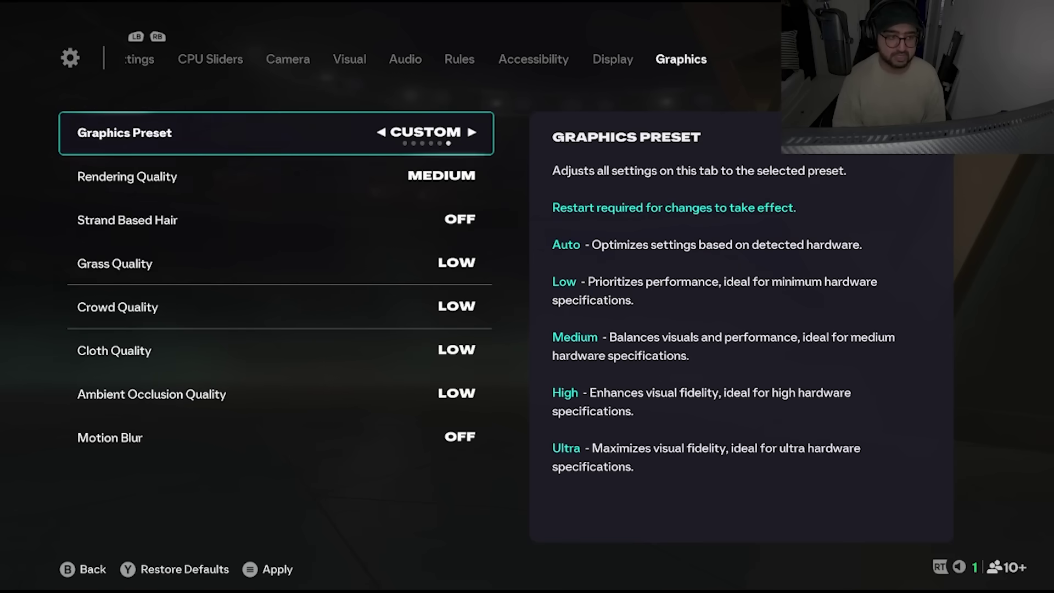
{"action": "key", "text": "Down"}
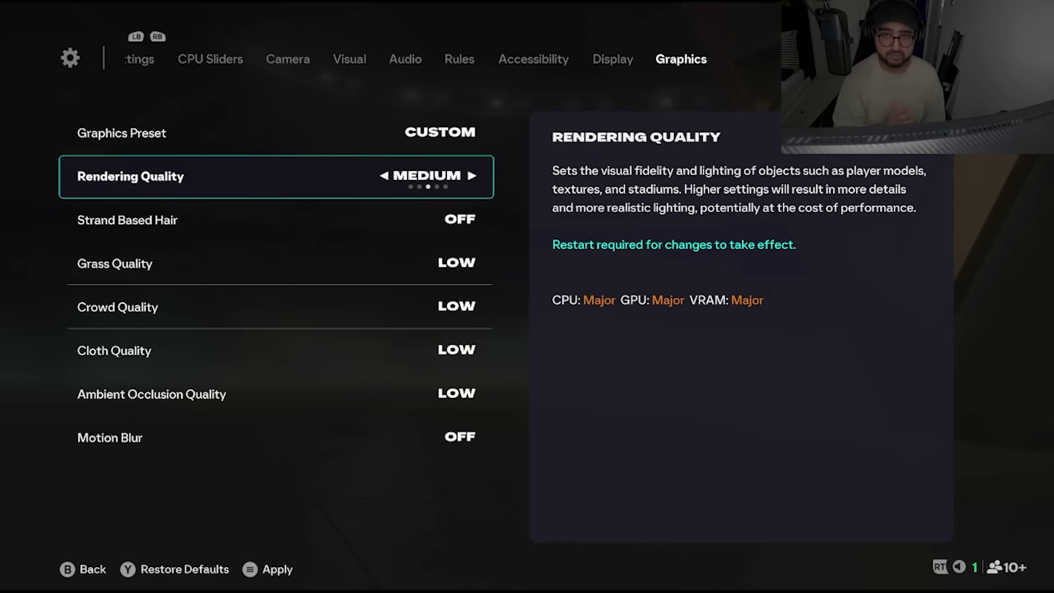
- Compare the Ultra, High, Low and Auto graphics presets and settle the Graphics Preset on Low
{"action": "key", "text": "Up"}
{"action": "key", "text": "Right"}
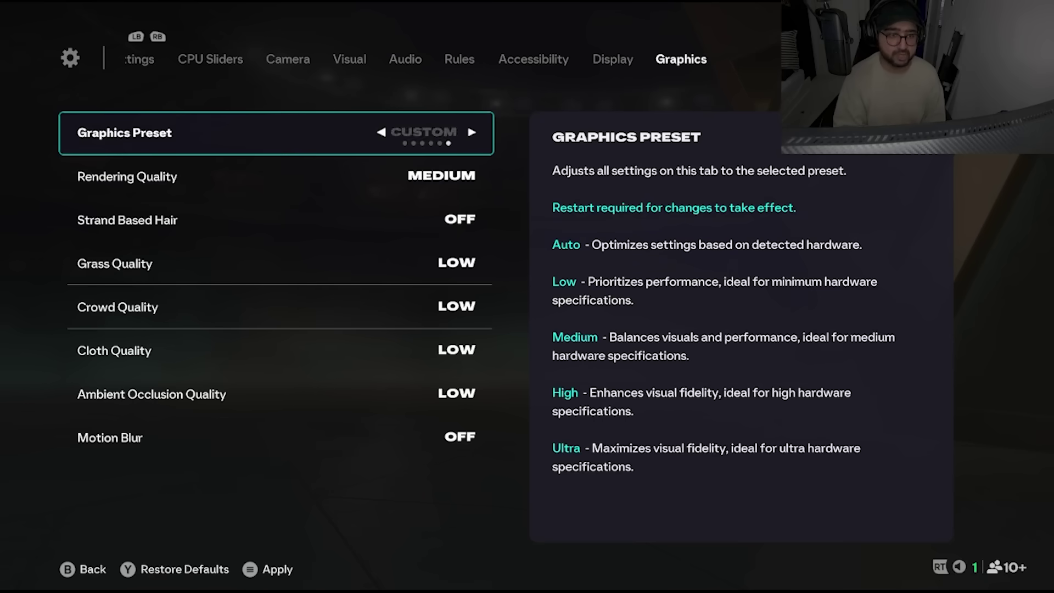
{"action": "key", "text": "Right"}
{"action": "key", "text": "Right"}
{"action": "key", "text": "Right"}
{"action": "key", "text": "Right"}
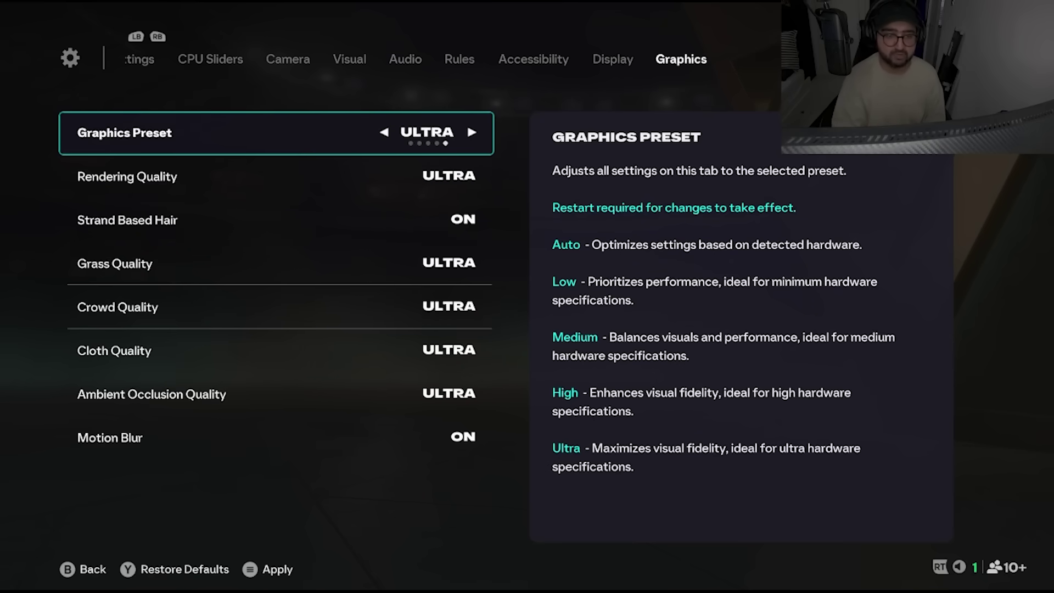
{"action": "key", "text": "Left"}
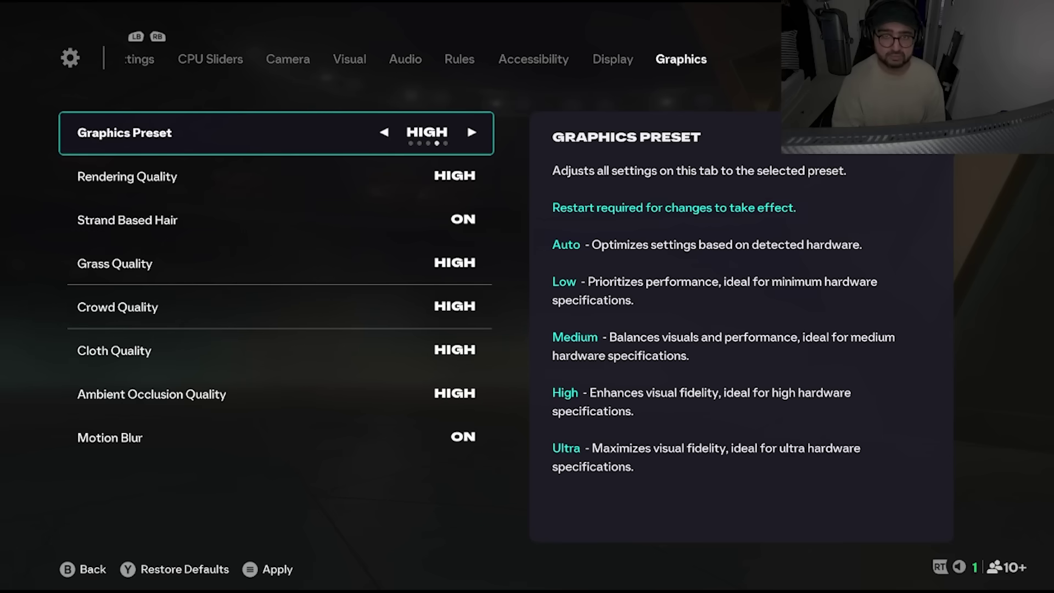
{"action": "key", "text": "Left"}
{"action": "key", "text": "Left"}
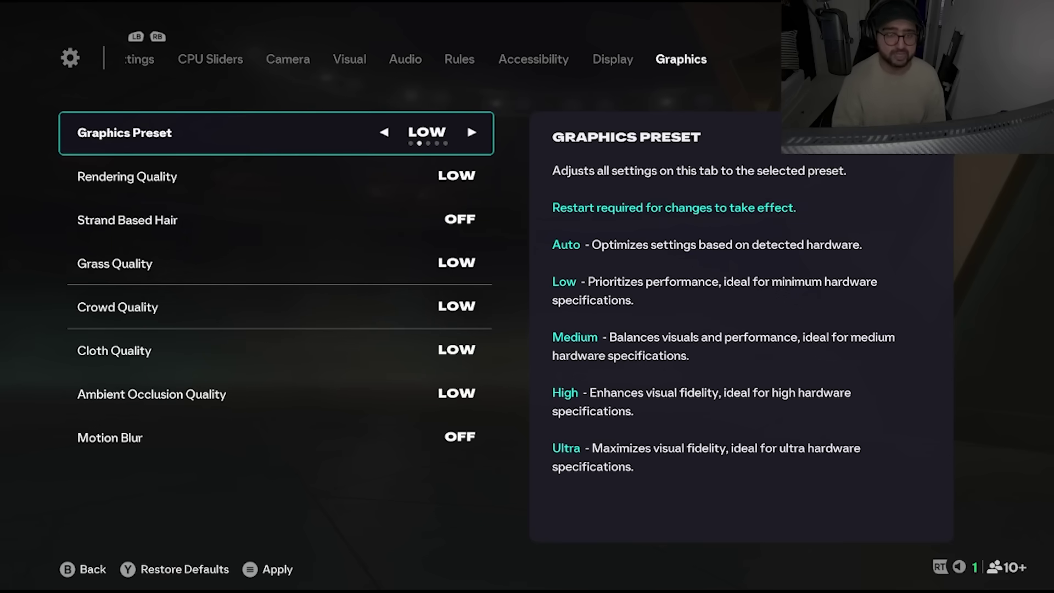
{"action": "key", "text": "Left"}
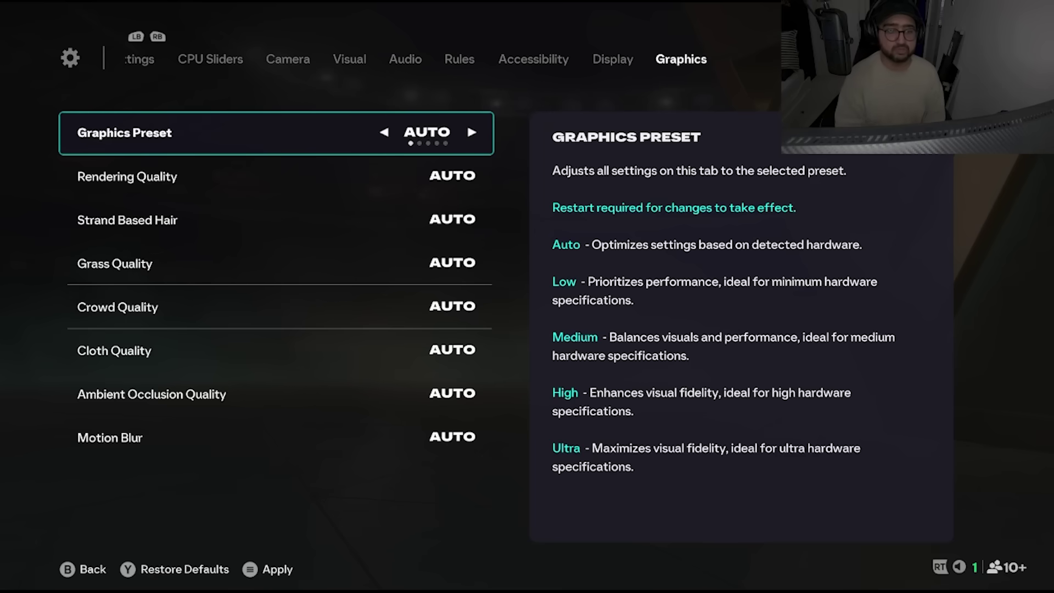
{"action": "key", "text": "Right"}
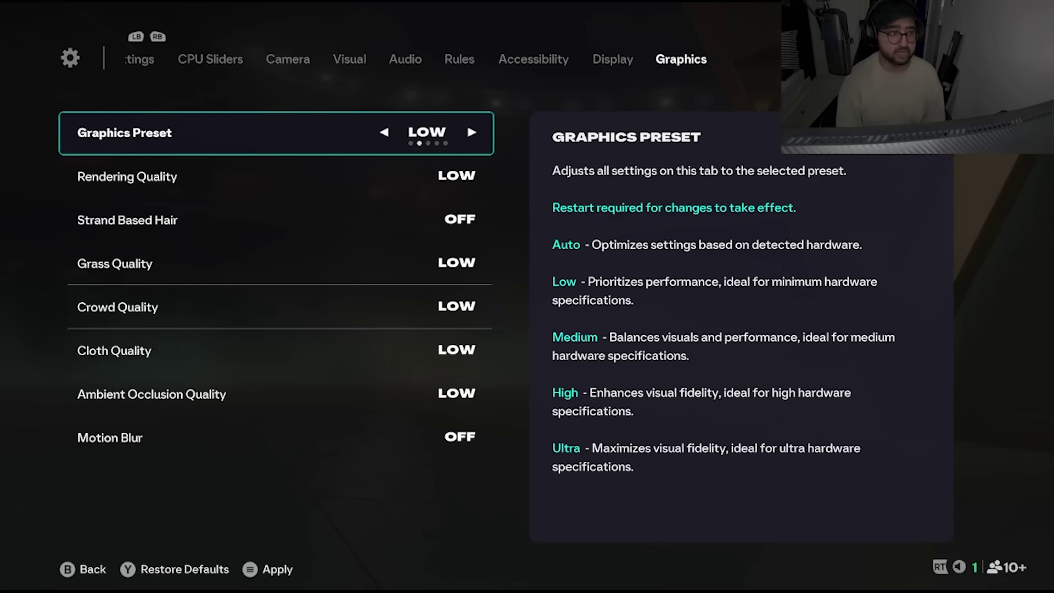
- Set Rendering Quality to Medium and review the Strand Based Hair option
{"action": "key", "text": "Down"}
{"action": "key", "text": "Right"}
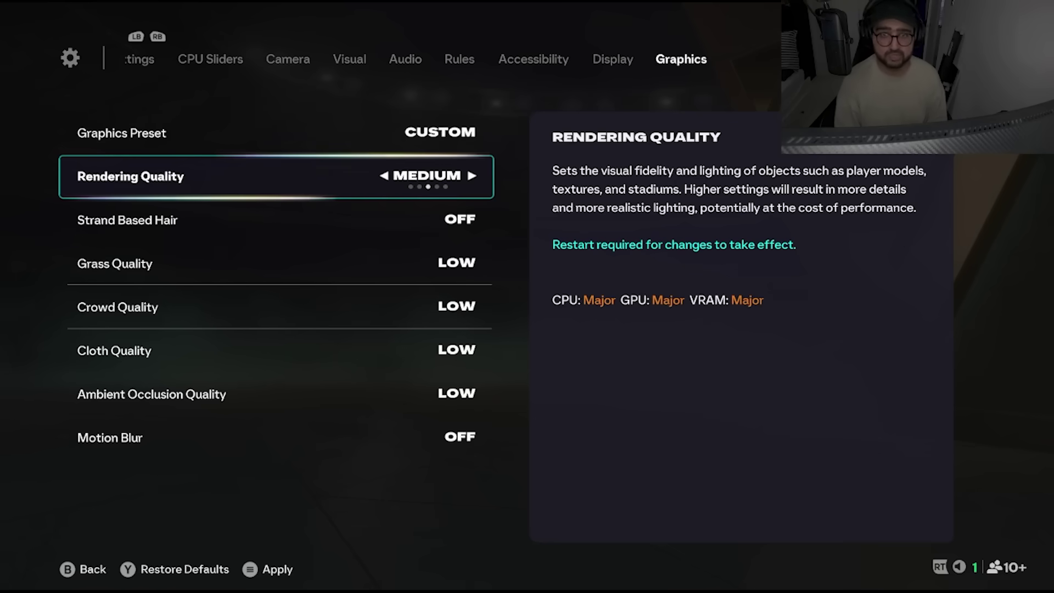
{"action": "left_click", "coordinate": [276, 220]}
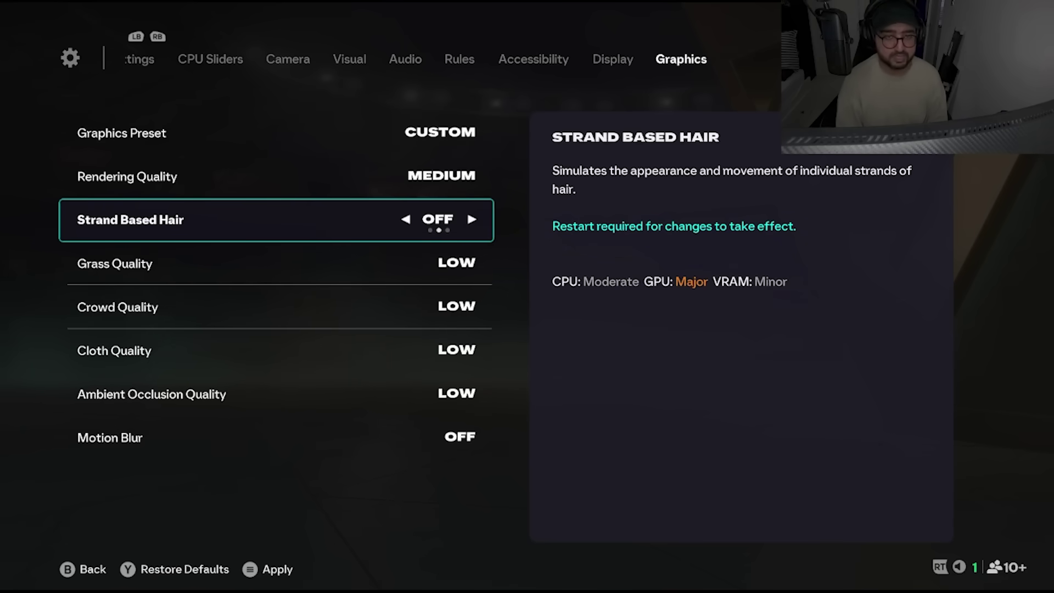
- Try Grass Quality at Medium and High, and return it to Low
{"action": "left_click", "coordinate": [276, 263]}
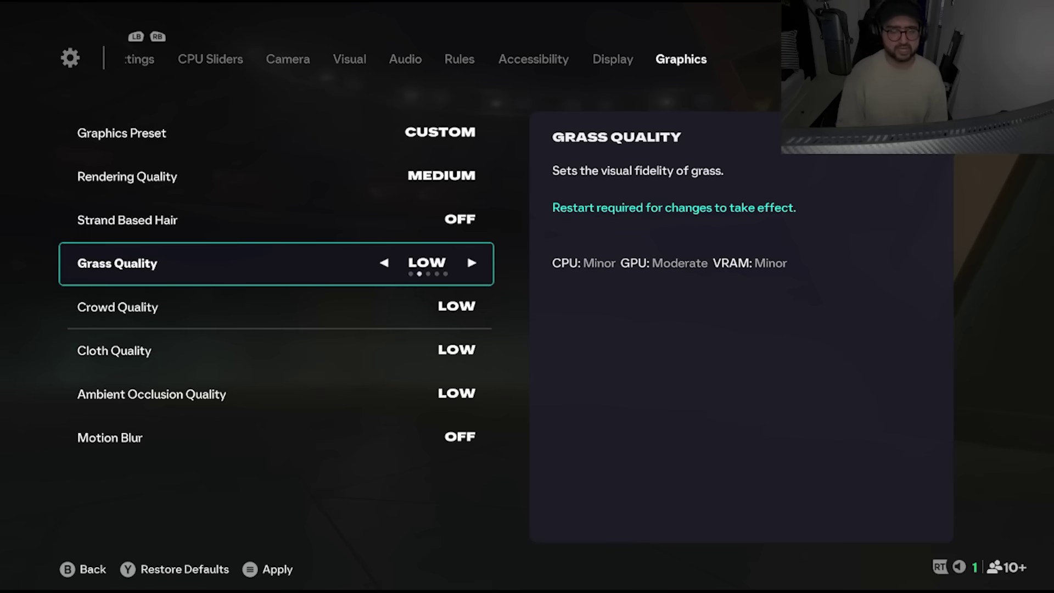
{"action": "key", "text": "Right"}
{"action": "key", "text": "Left"}
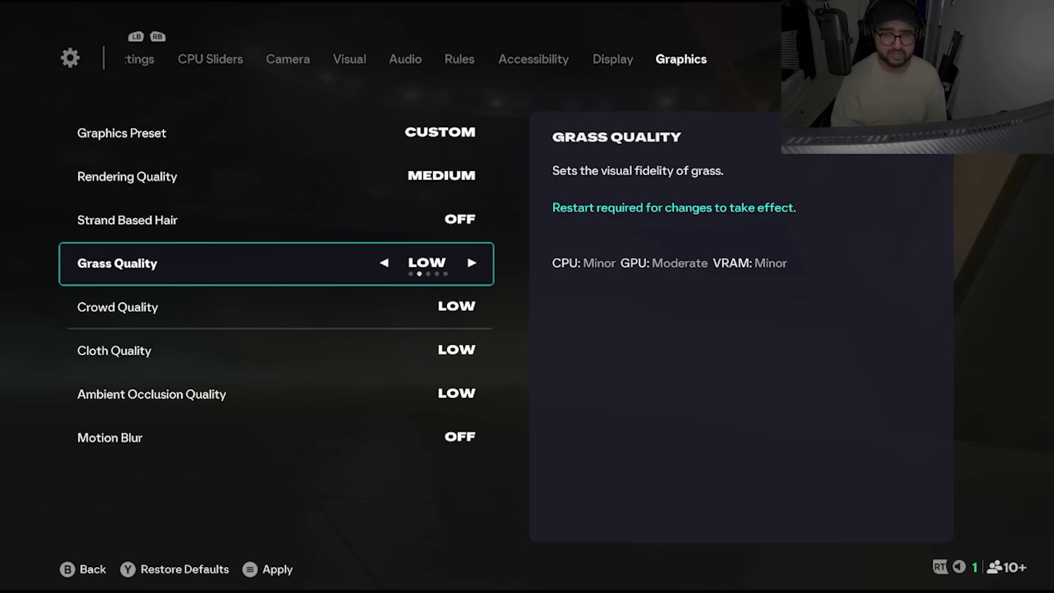
{"action": "key", "text": "Right"}
{"action": "key", "text": "Right"}
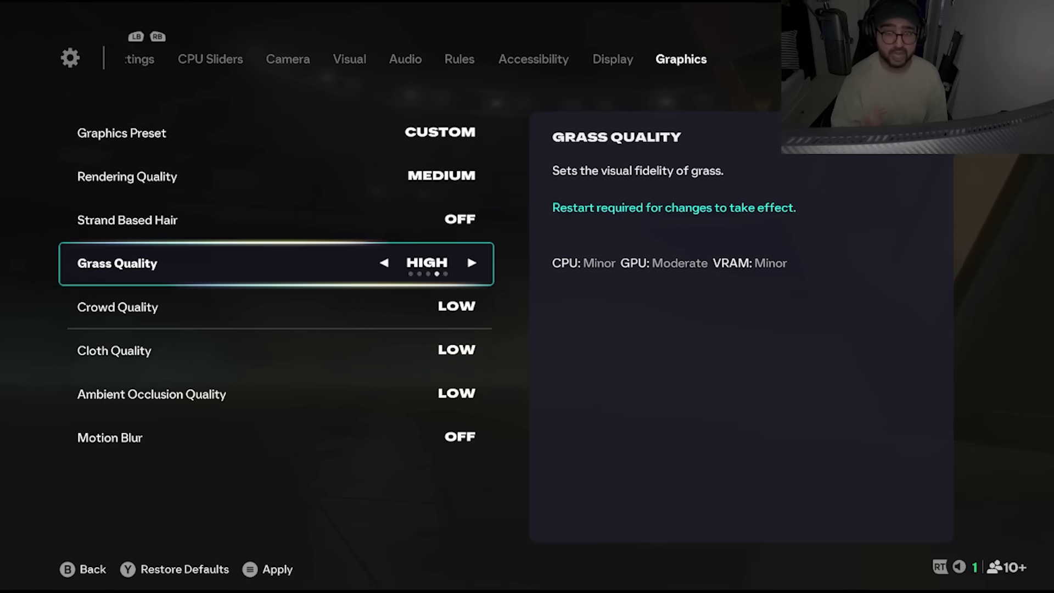
{"action": "key", "text": "Left"}
{"action": "key", "text": "Right"}
{"action": "key", "text": "Left"}
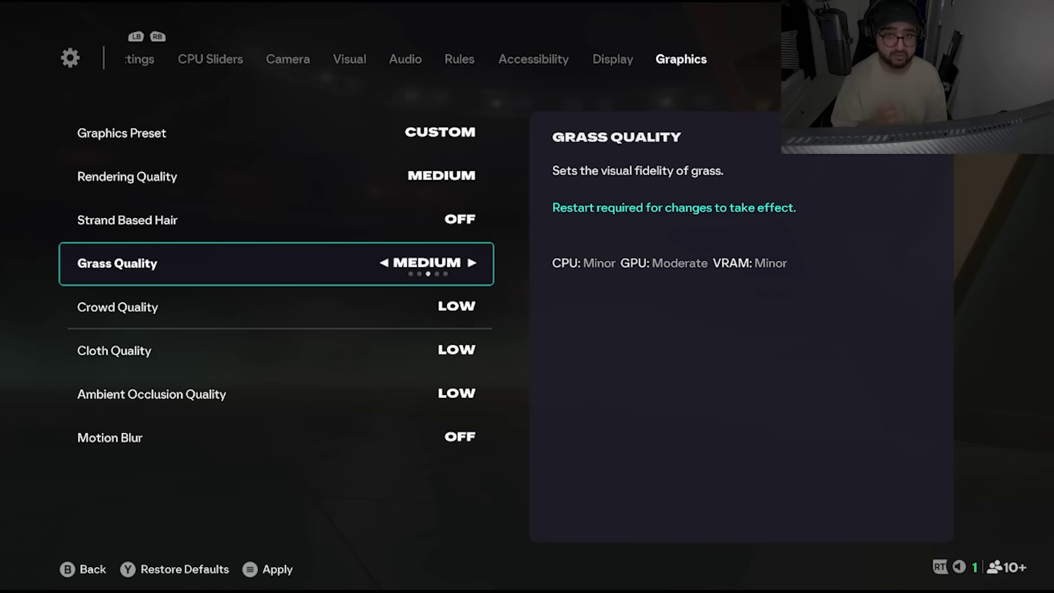
{"action": "key", "text": "Left"}
{"action": "key", "text": "Right"}
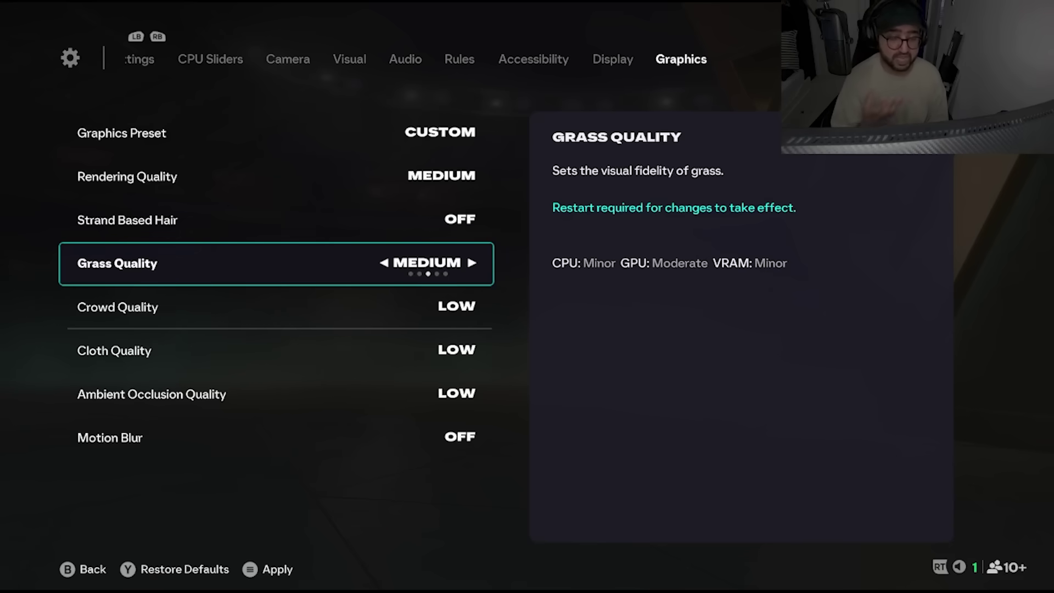
{"action": "key", "text": "Right"}
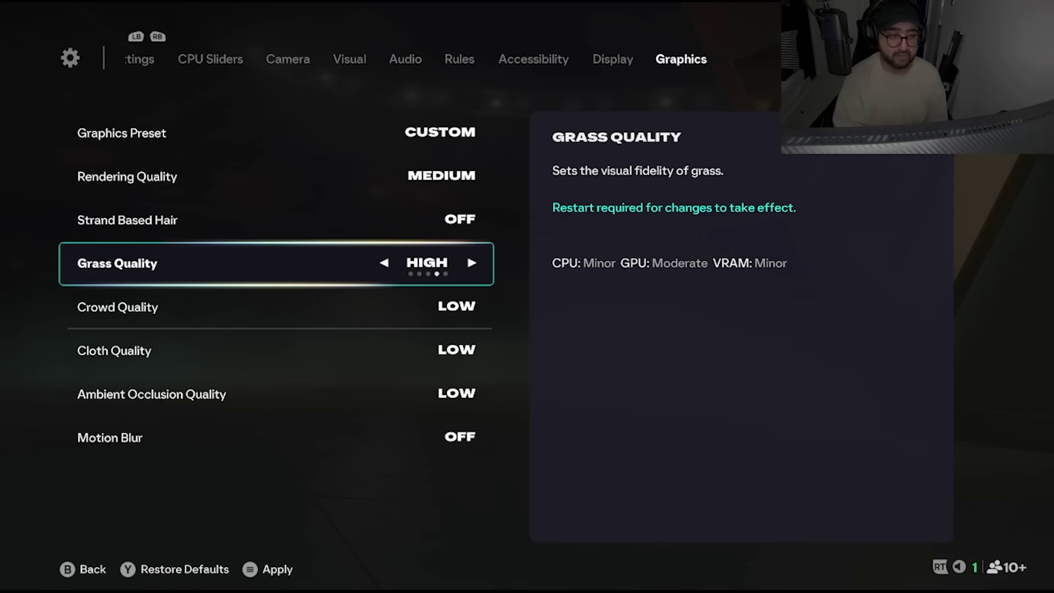
{"action": "key", "text": "Left"}
{"action": "key", "text": "Left"}
- Try higher Crowd Quality levels for the stadium crowds and return the setting to Low
{"action": "key", "text": "Down"}
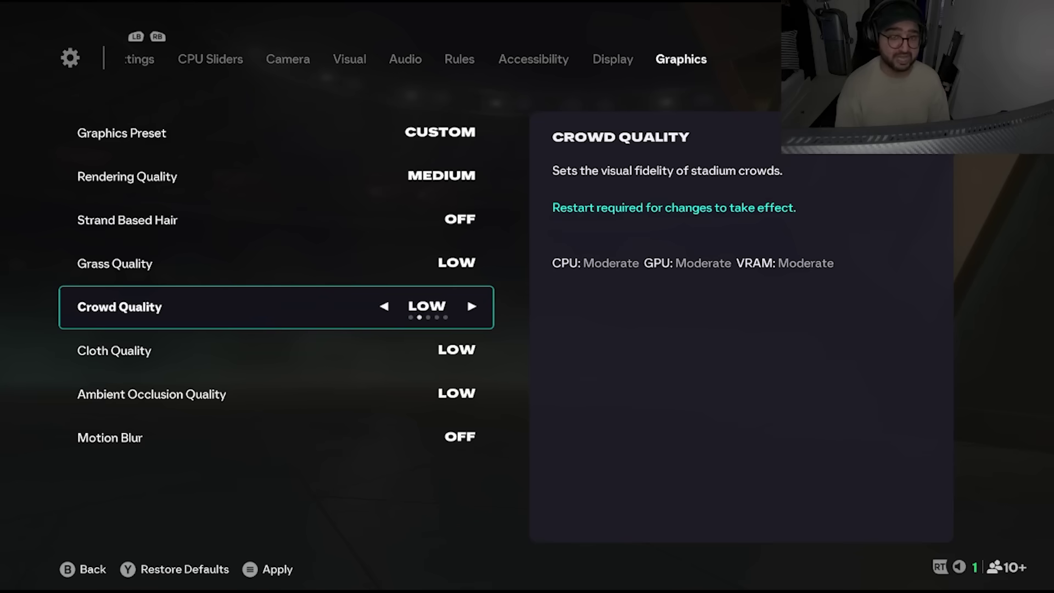
{"action": "key", "text": "Right"}
{"action": "key", "text": "Right"}
{"action": "key", "text": "Left"}
{"action": "key", "text": "Left"}
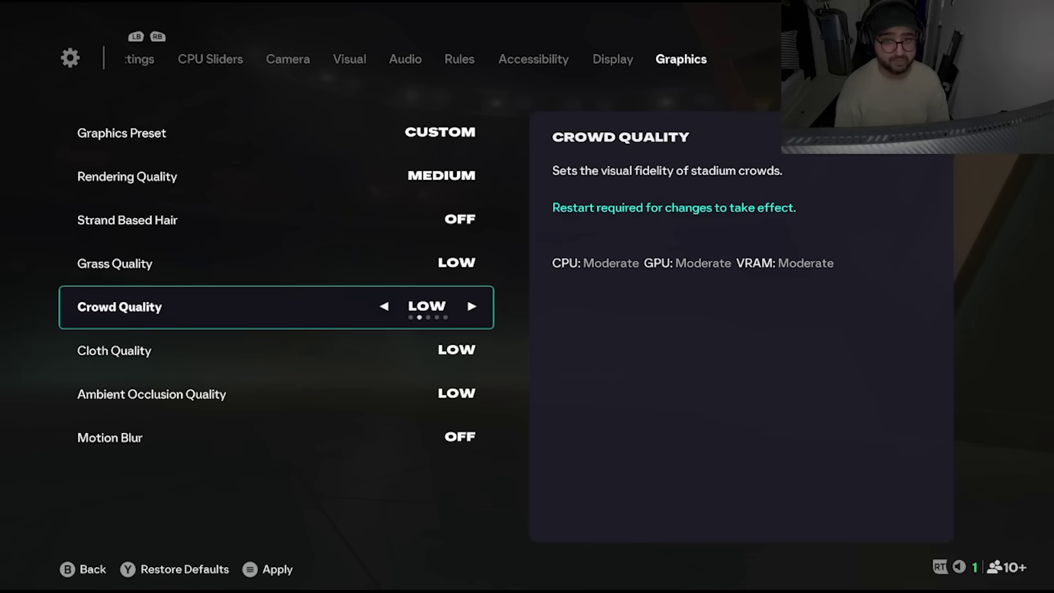
- Try Cloth Quality at Medium and High for the player jerseys, and return it to Low
{"action": "key", "text": "Down"}
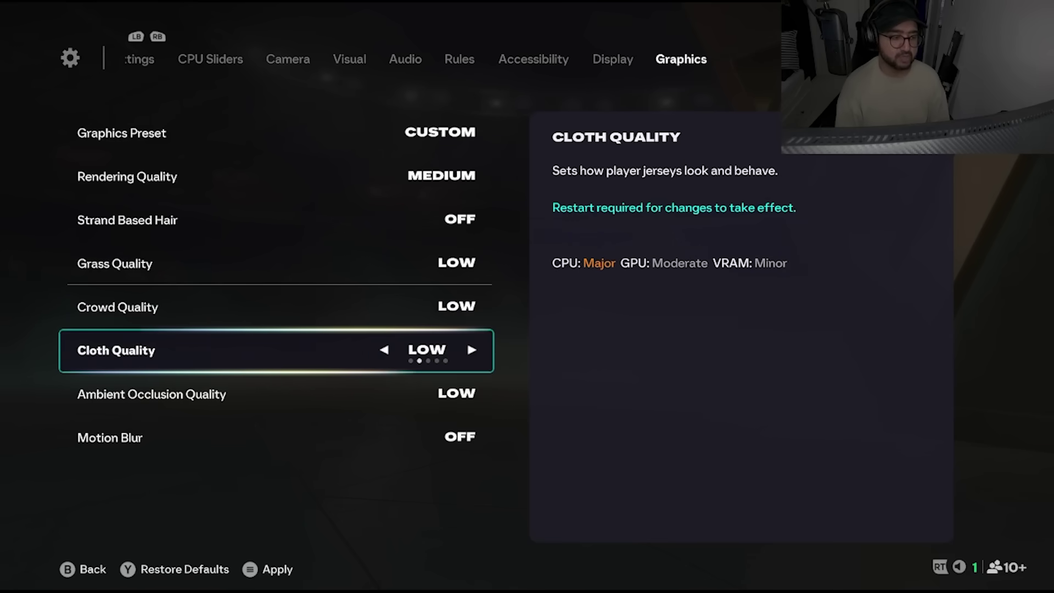
{"action": "key", "text": "Right"}
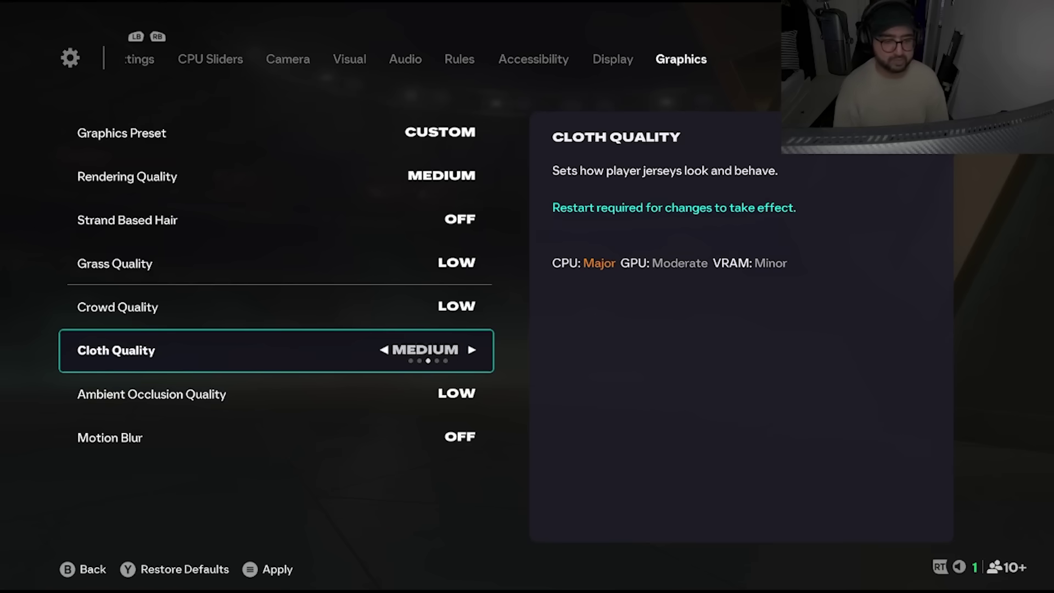
{"action": "key", "text": "Right"}
{"action": "key", "text": "Left"}
{"action": "key", "text": "Right"}
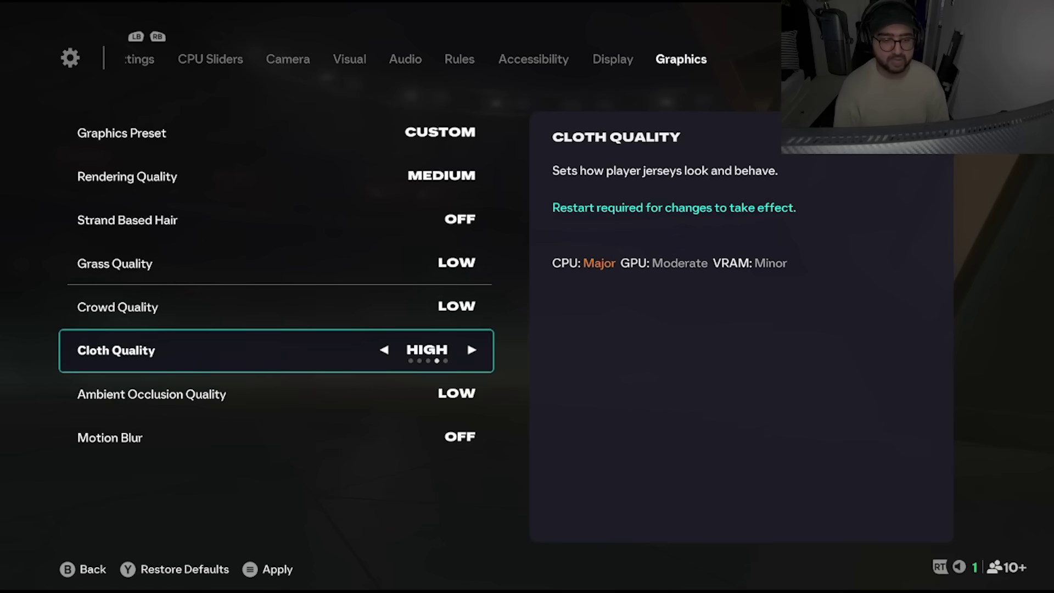
{"action": "key", "text": "Left"}
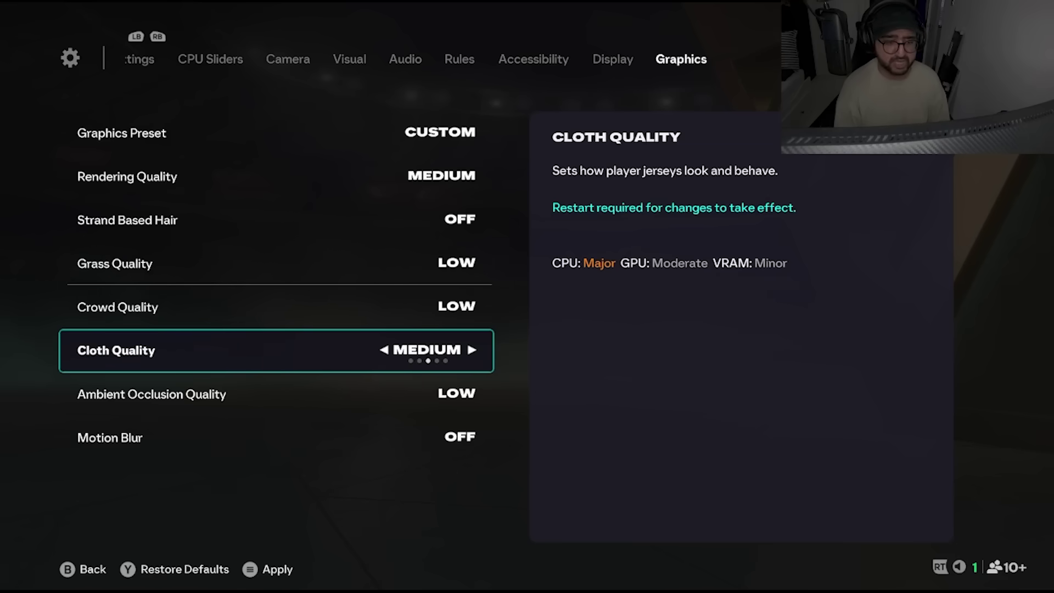
{"action": "key", "text": "Right"}
{"action": "key", "text": "Left"}
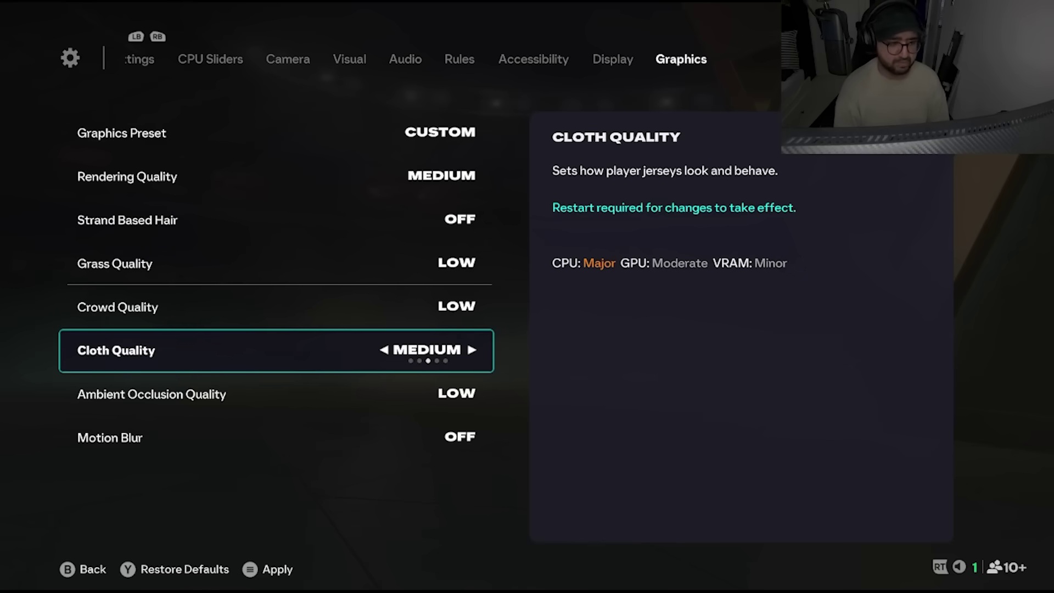
{"action": "key", "text": "Left"}
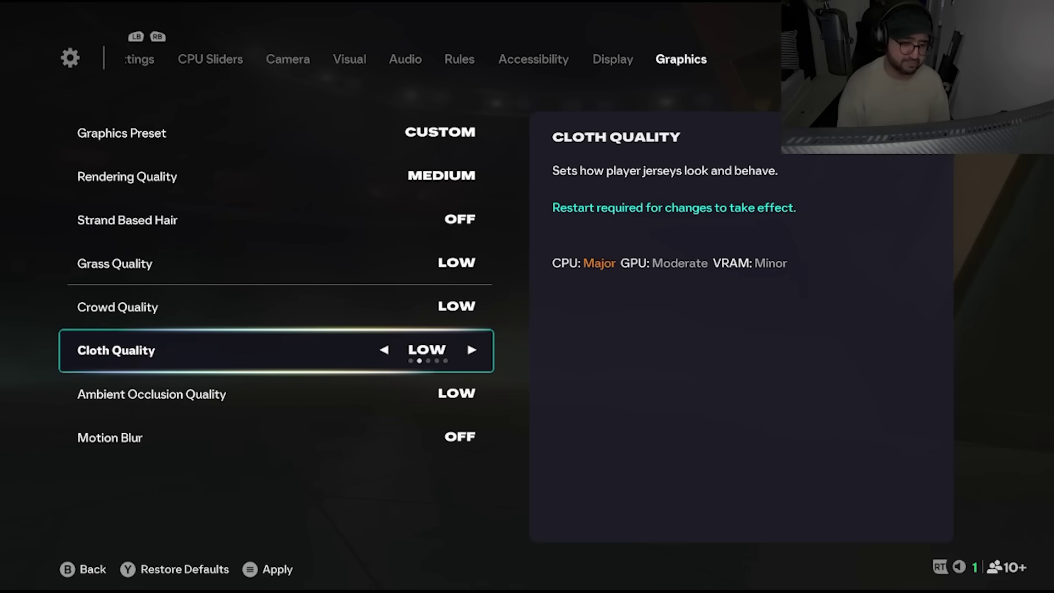
- Try Ambient Occlusion Quality at High, settle it on Medium, and review the Motion Blur option
{"action": "key", "text": "Down"}
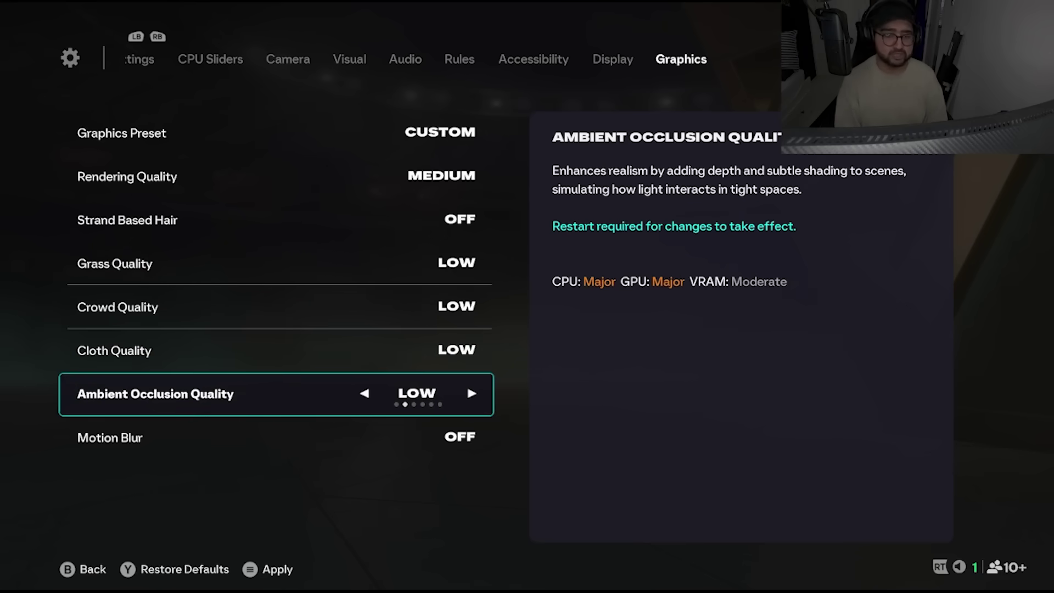
{"action": "key", "text": "Right"}
{"action": "key", "text": "Right"}
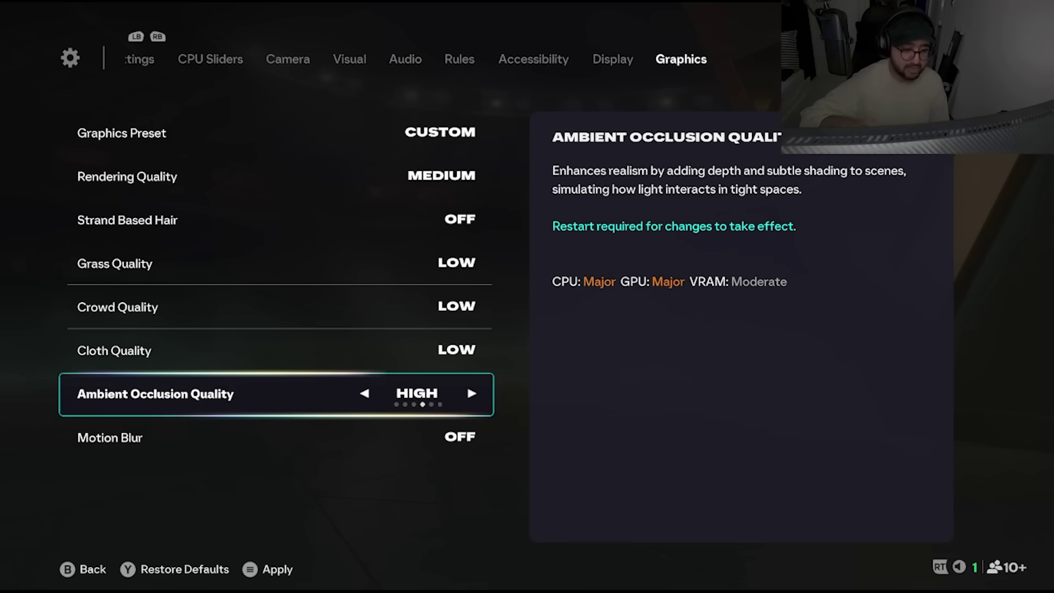
{"action": "key", "text": "Left"}
{"action": "key", "text": "Down"}
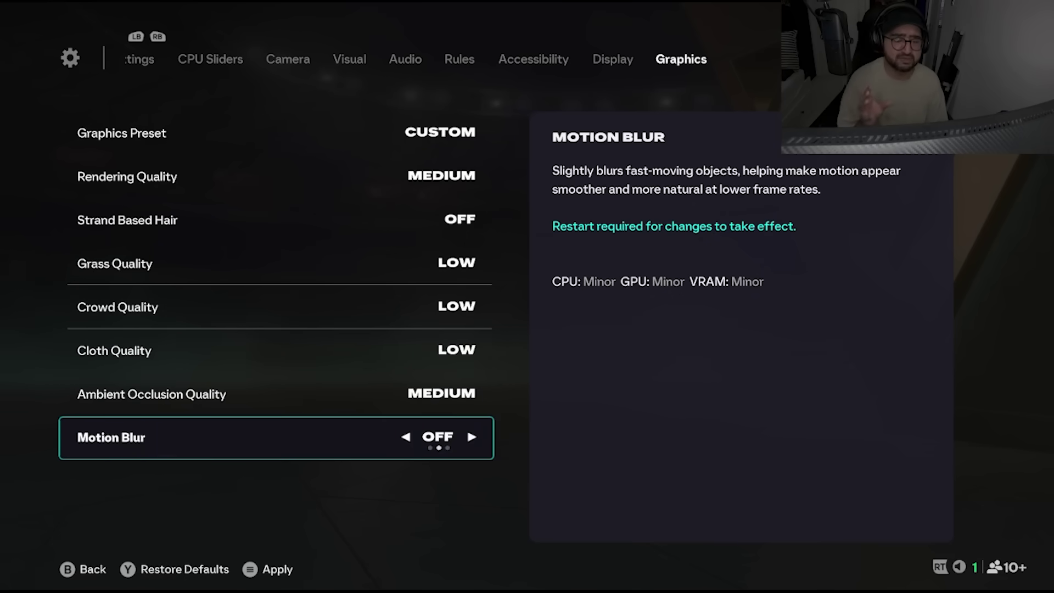
- Review the chosen graphics options from Motion Blur back up to Graphics Preset and Rendering Quality
{"action": "key", "text": "Up"}
{"action": "key", "text": "Up"}
{"action": "key", "text": "Up"}
{"action": "key", "text": "Up"}
{"action": "key", "text": "Up"}
{"action": "key", "text": "Up"}
{"action": "key", "text": "Up"}
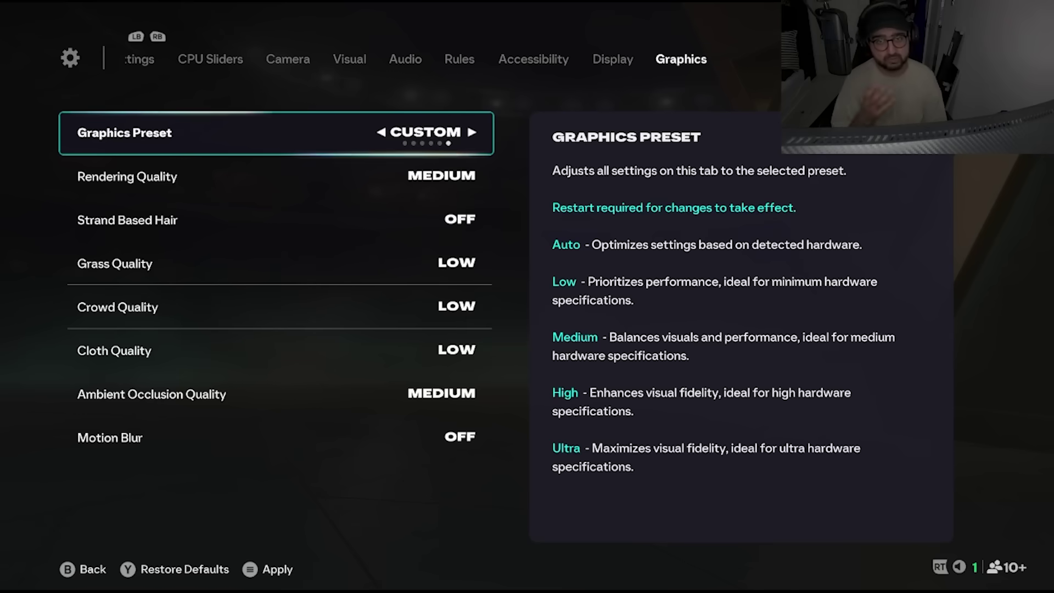
{"action": "key", "text": "Down"}
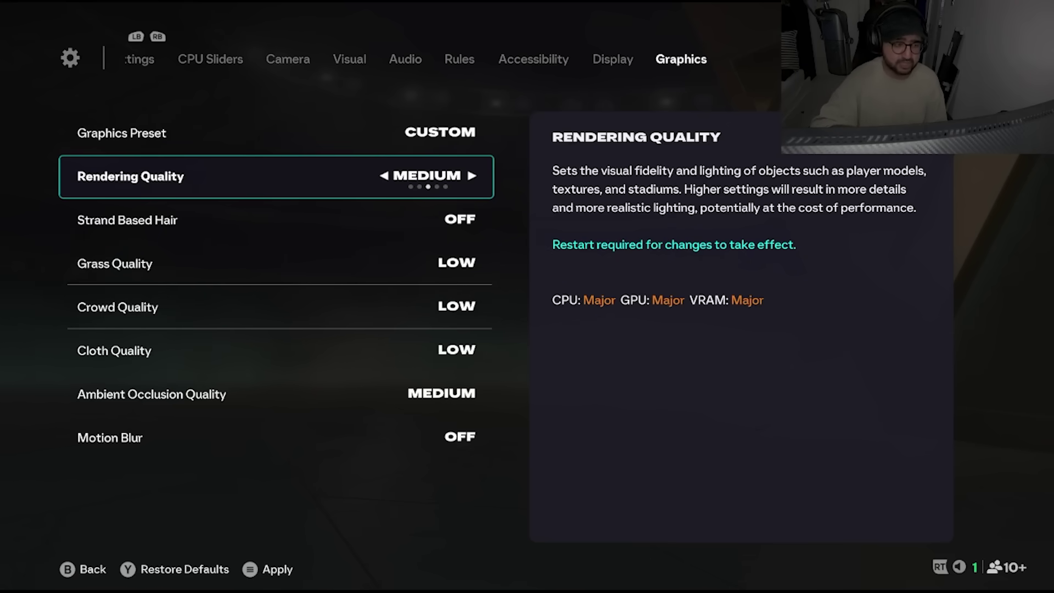
- Switch to the display settings and review the Display Mode and Aspect Ratio options
{"action": "key", "text": "q"}
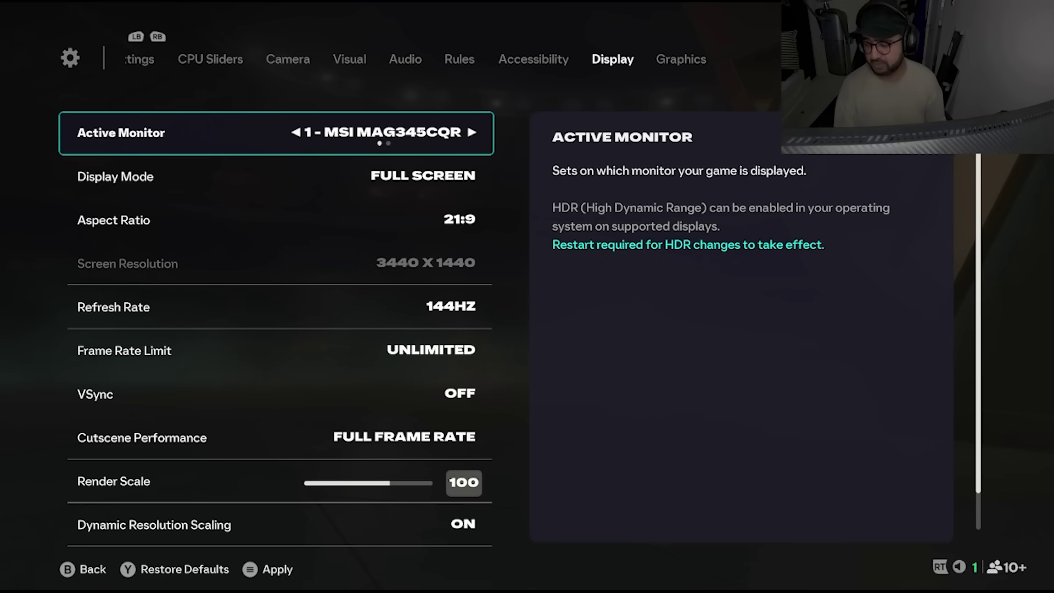
{"action": "left_click", "coordinate": [276, 176]}
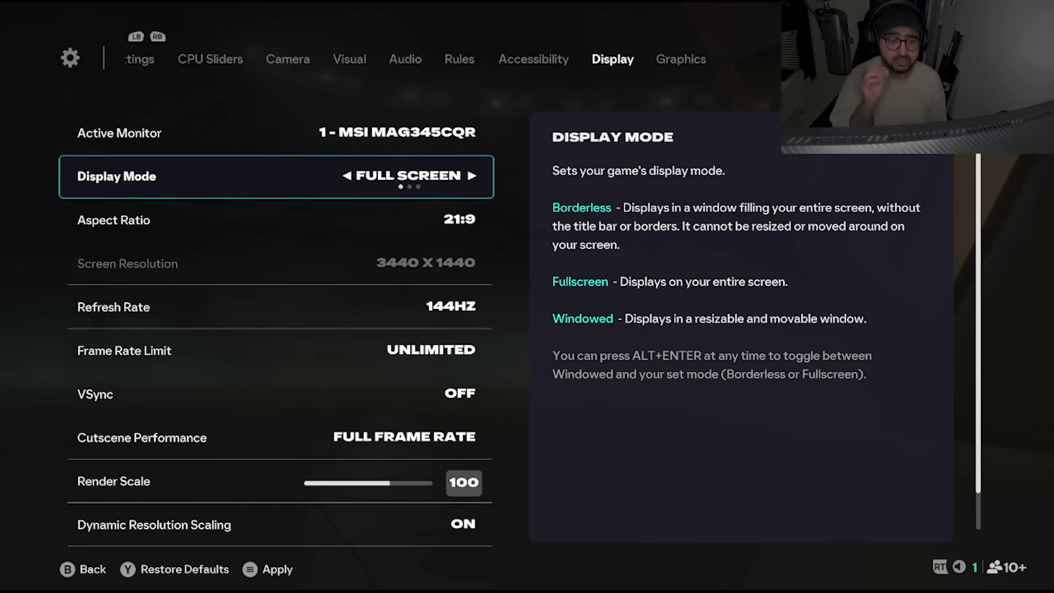
{"action": "left_click", "coordinate": [115, 219]}
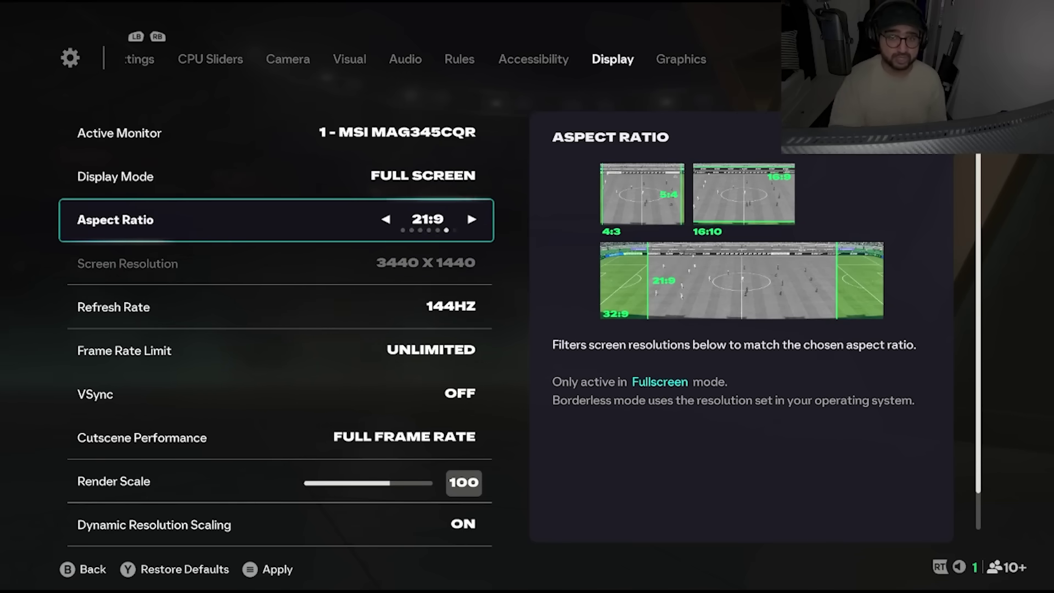
- Try a 16:9 Aspect Ratio with the Screen Resolution at 1920 x 1080
{"action": "key", "text": "Left"}
{"action": "key", "text": "Left"}
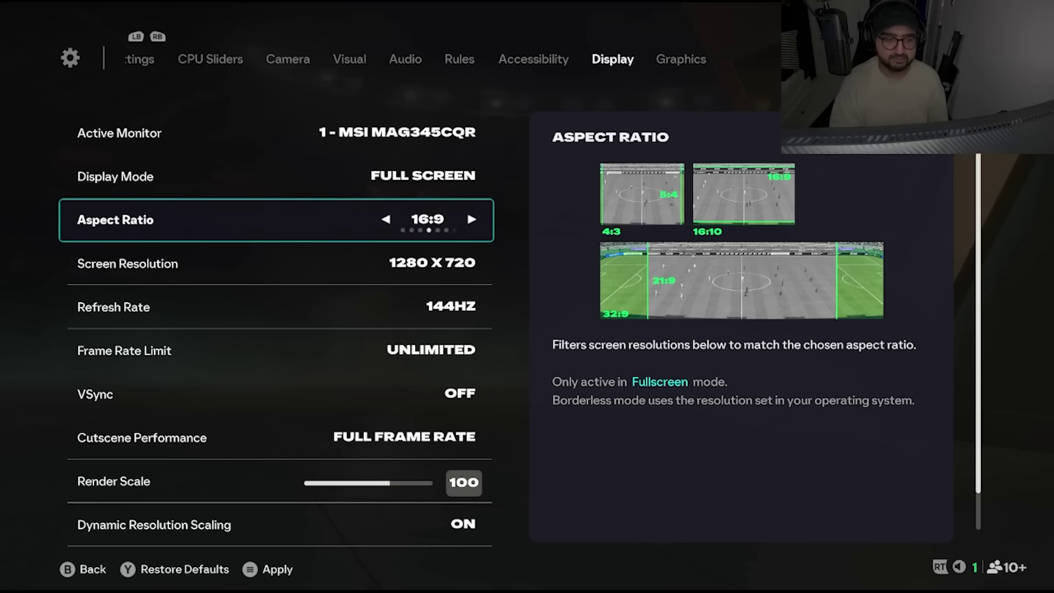
{"action": "key", "text": "Down"}
{"action": "key", "text": "Right"}
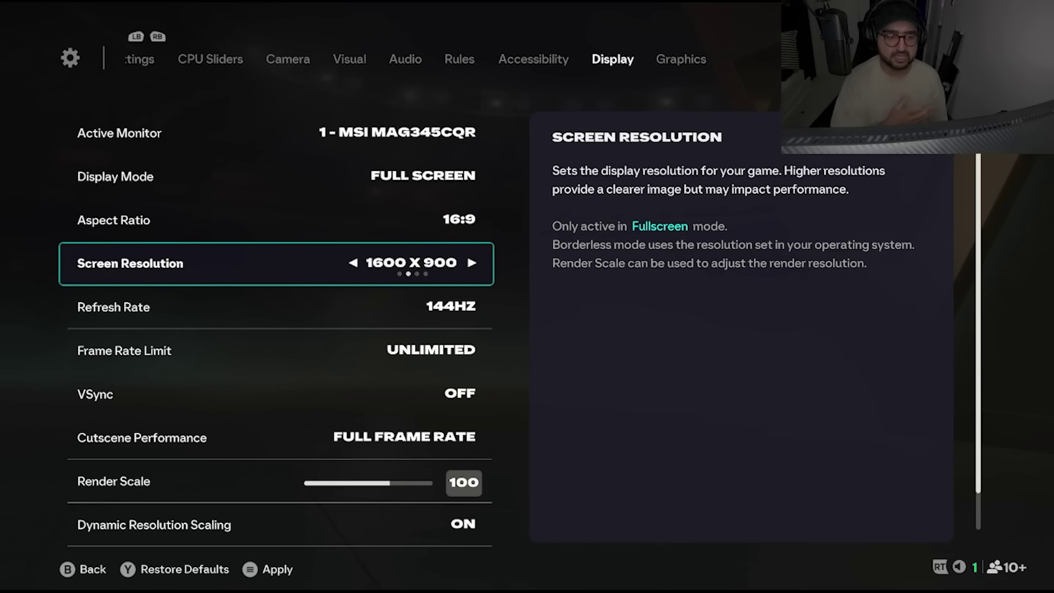
{"action": "key", "text": "Right"}
{"action": "key", "text": "Up"}
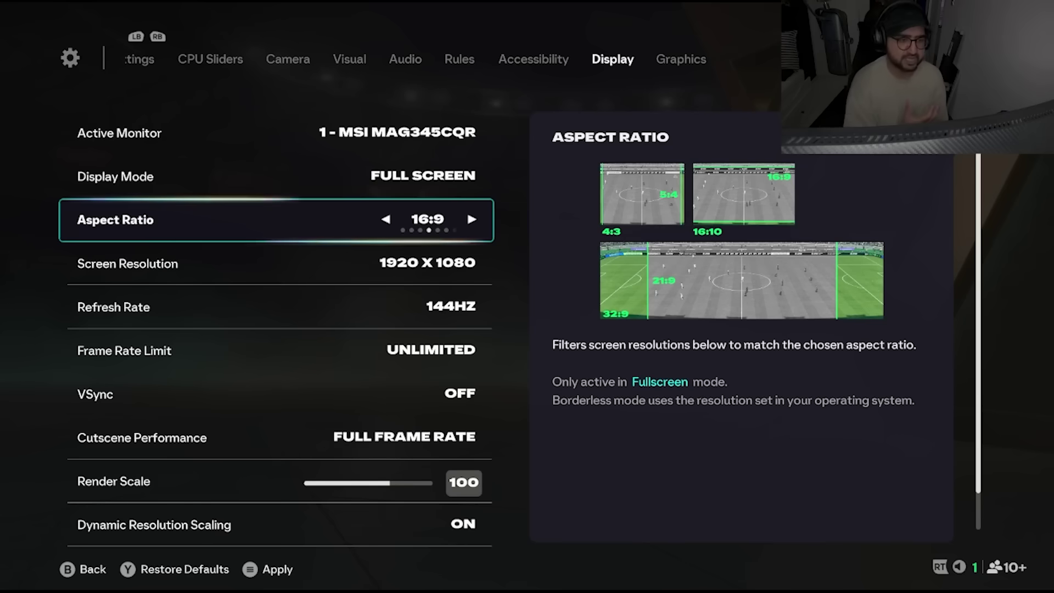
- Cycle Aspect Ratio through the options up to 683:384 and restore it to 21:9
{"action": "key", "text": "Right"}
{"action": "key", "text": "Right"}
{"action": "key", "text": "Right"}
{"action": "key", "text": "Right"}
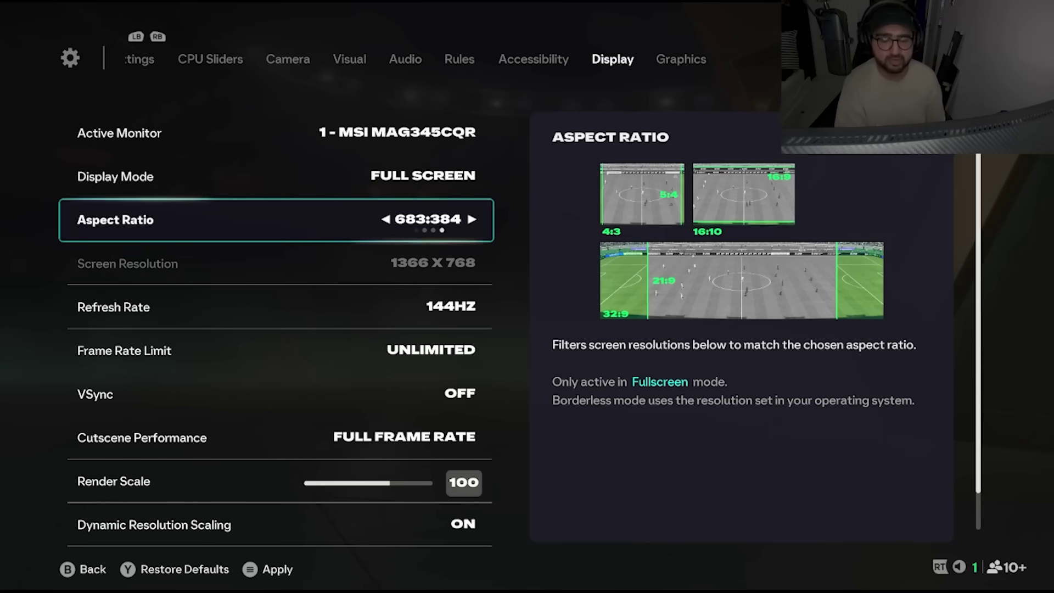
{"action": "key", "text": "Left"}
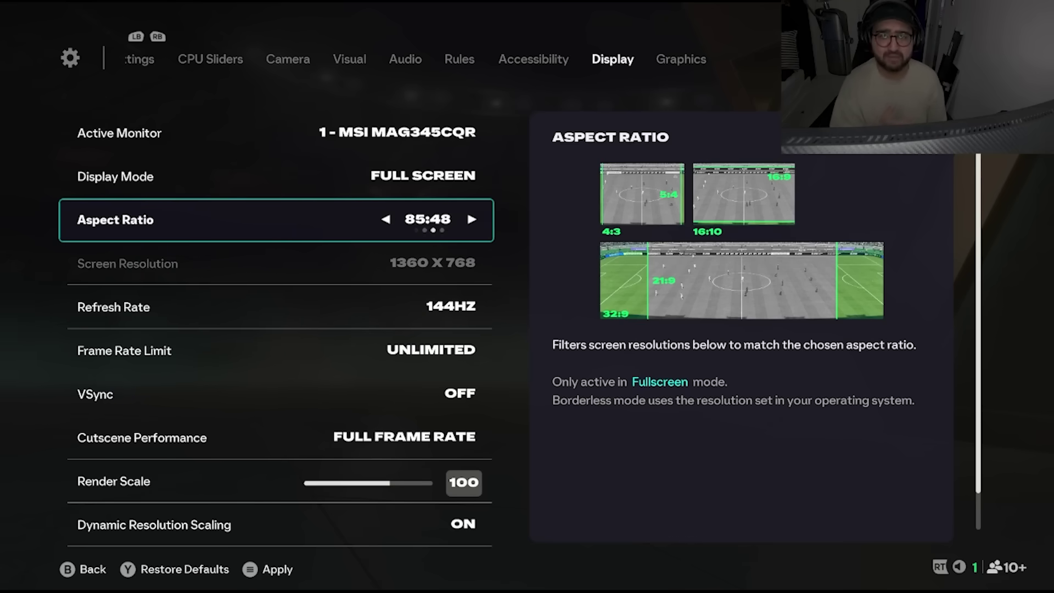
{"action": "key", "text": "Left"}
{"action": "key", "text": "Left"}
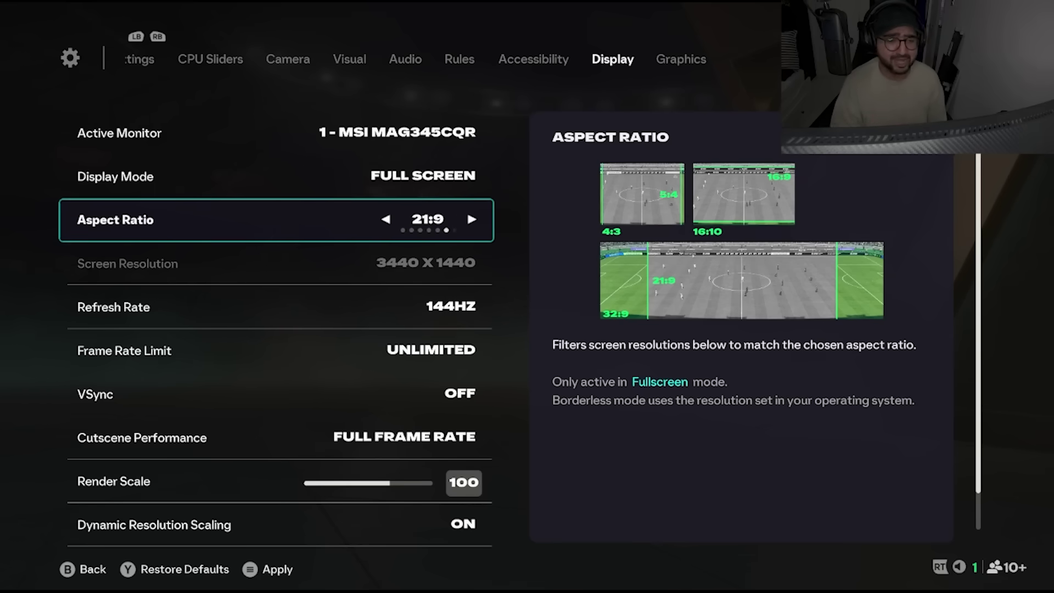
- Compare the 16:10, 5:4 and 5:3 Aspect Ratio options and return the setting to 21:9
{"action": "key", "text": "Right"}
{"action": "key", "text": "Right"}
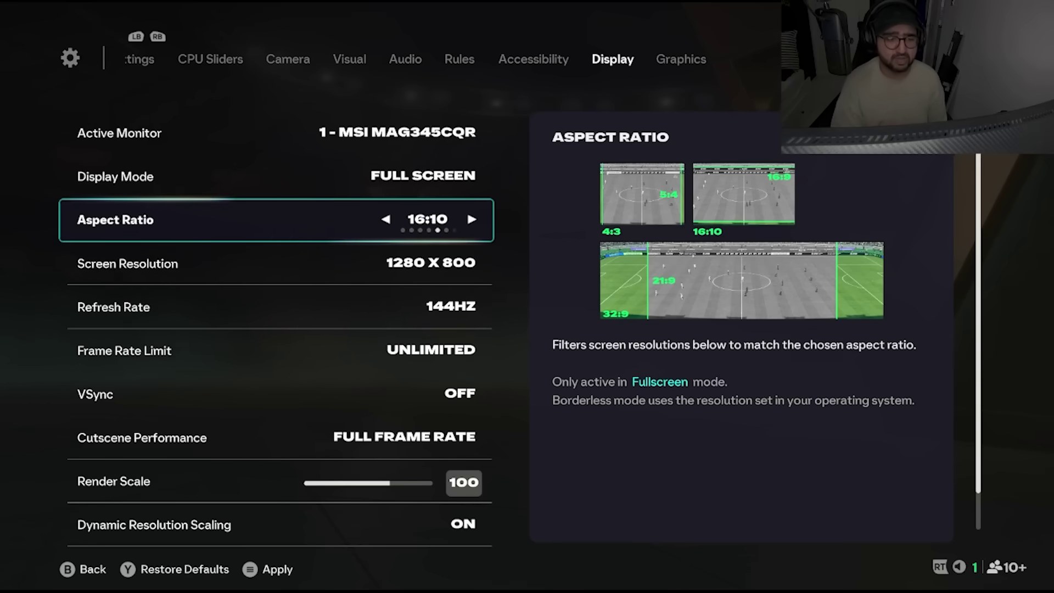
{"action": "key", "text": "Left"}
{"action": "key", "text": "Left"}
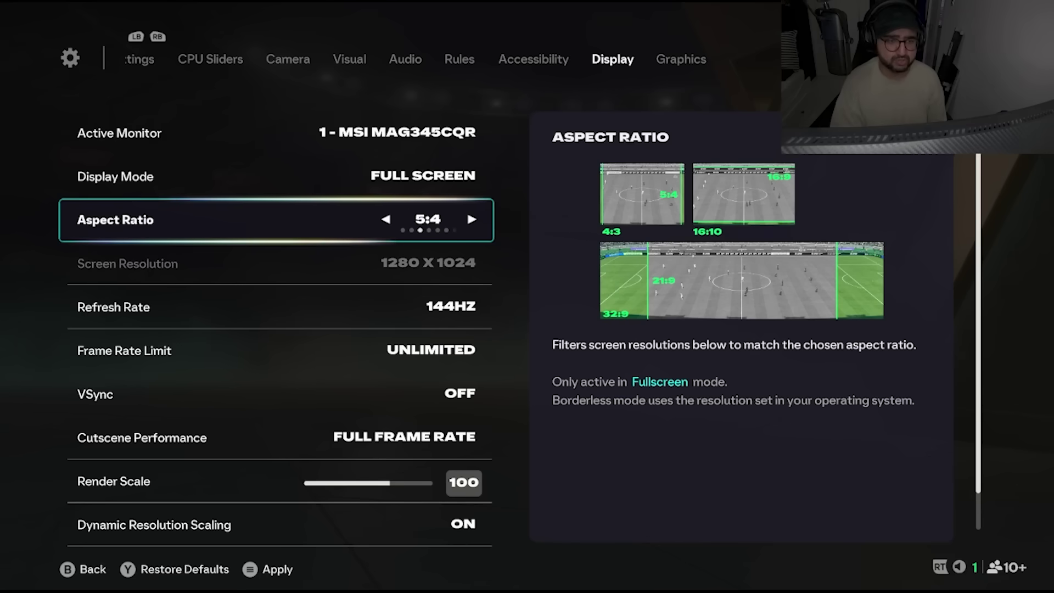
{"action": "key", "text": "Left"}
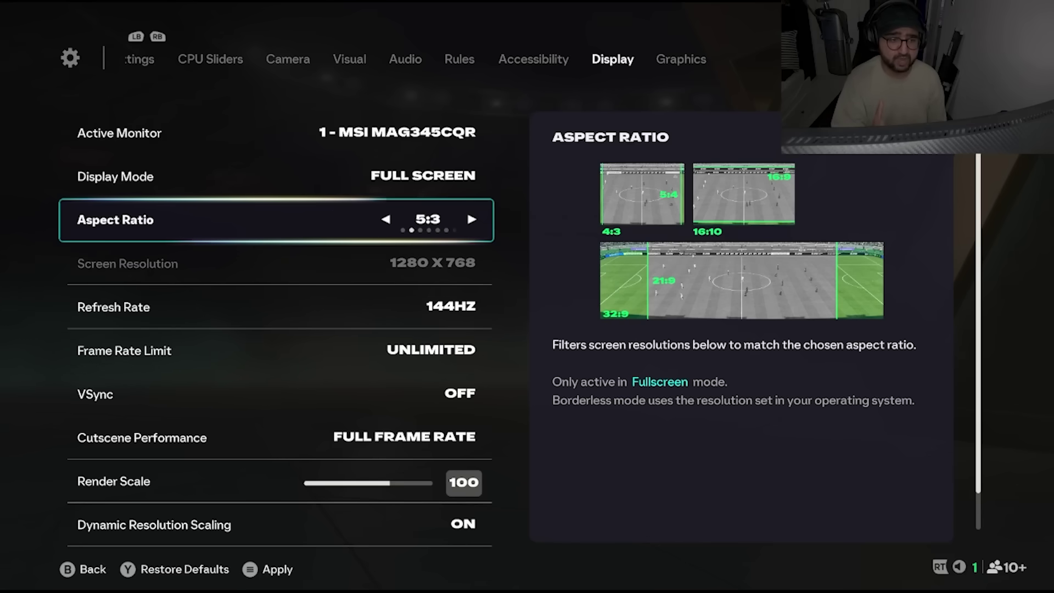
{"action": "key", "text": "Left"}
{"action": "key", "text": "Right"}
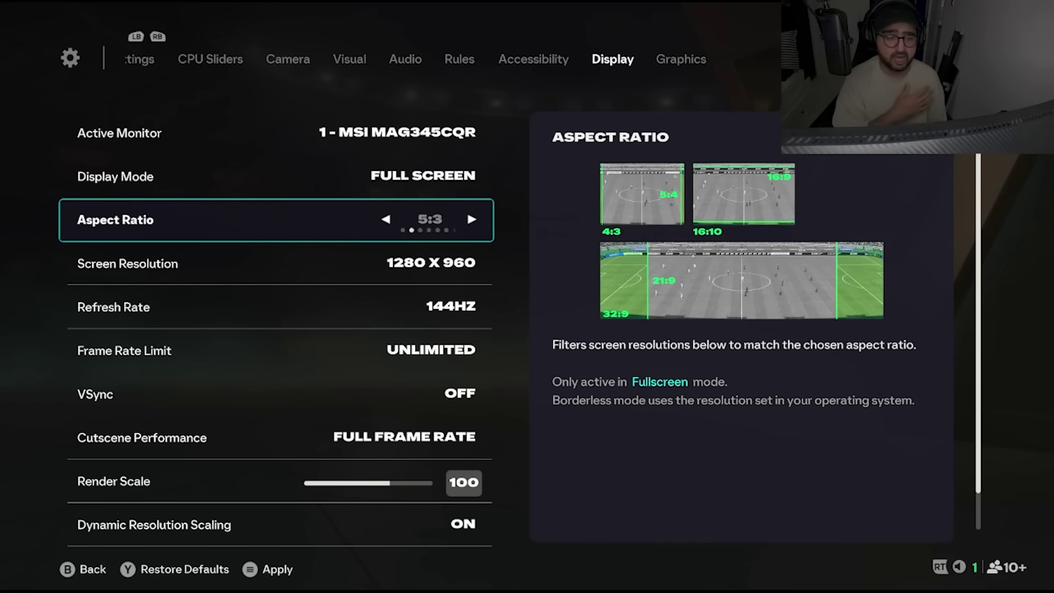
{"action": "key", "text": "Right"}
{"action": "key", "text": "Right"}
{"action": "key", "text": "Right"}
{"action": "key", "text": "Right"}
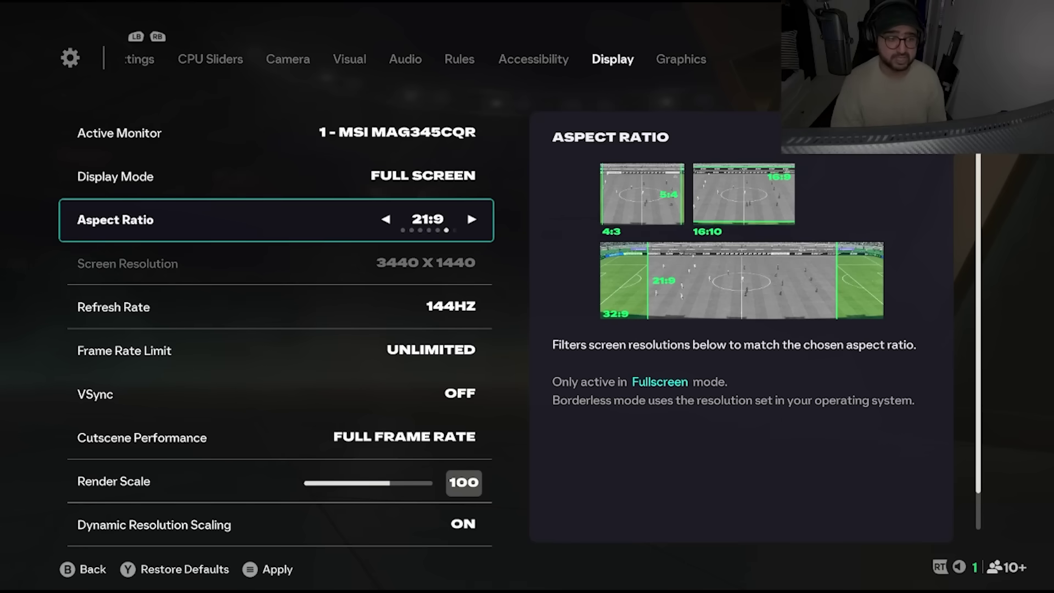
- Review the Screen Resolution option for the 21:9 aspect ratio
{"action": "key", "text": "Down"}
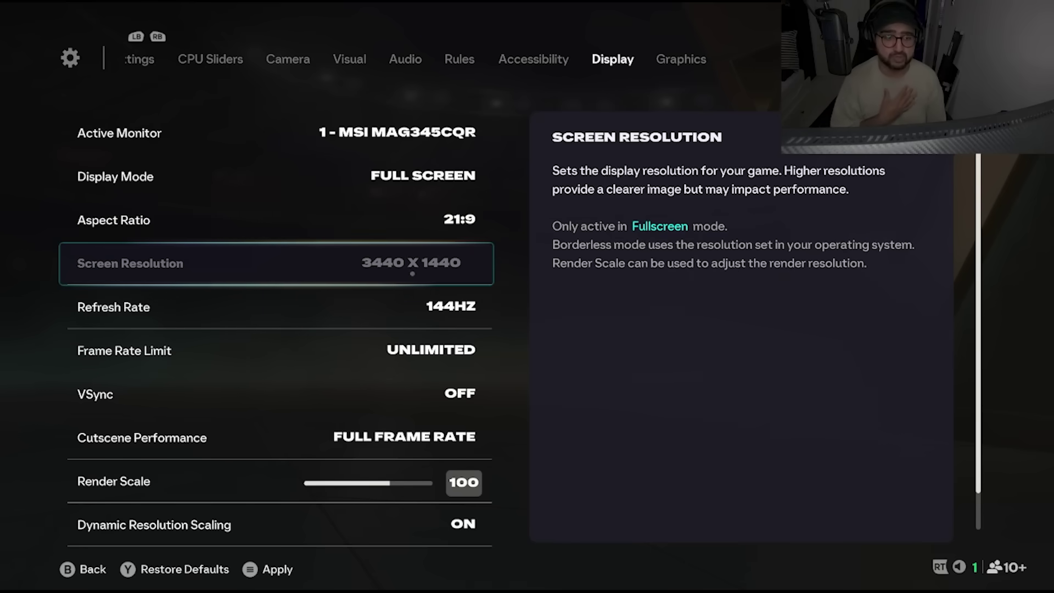
{"action": "key", "text": "Up"}
{"action": "key", "text": "Down"}
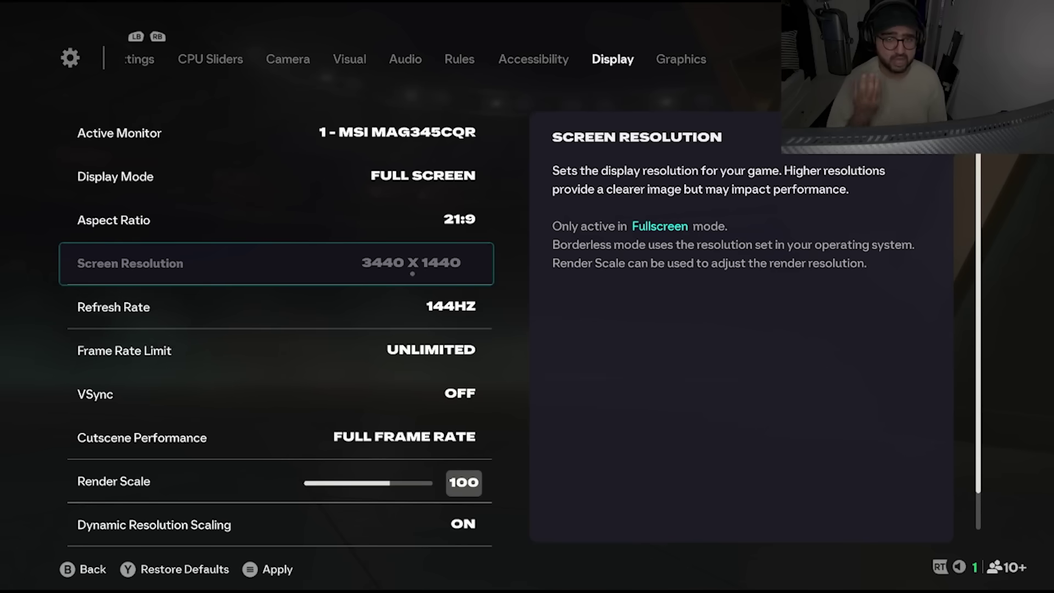
- Try Refresh Rate at 165 Hz, return it to 144 Hz, and review the Frame Rate Limit option
{"action": "key", "text": "Down"}
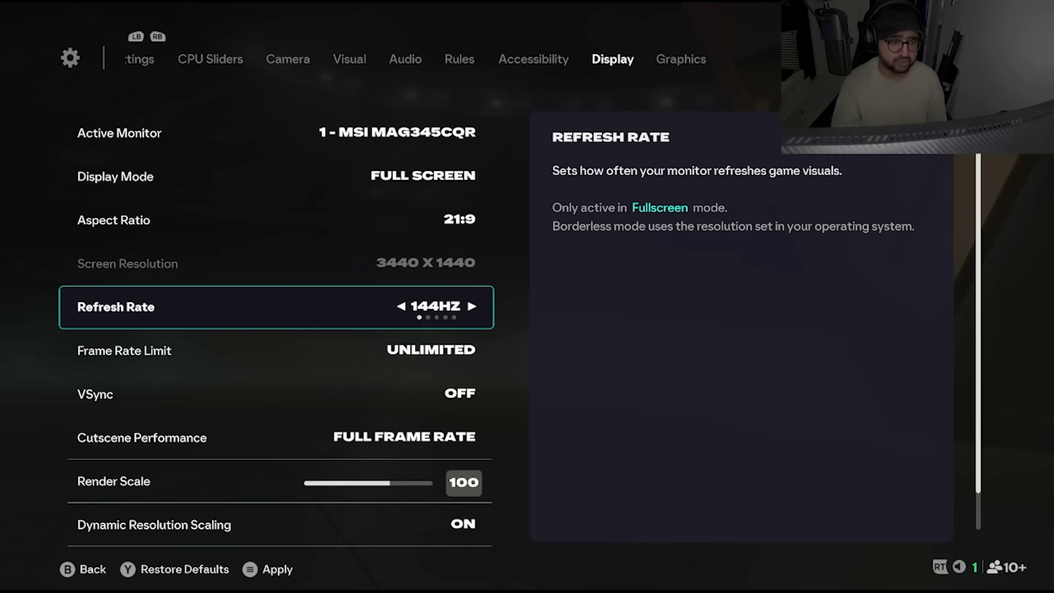
{"action": "key", "text": "Right"}
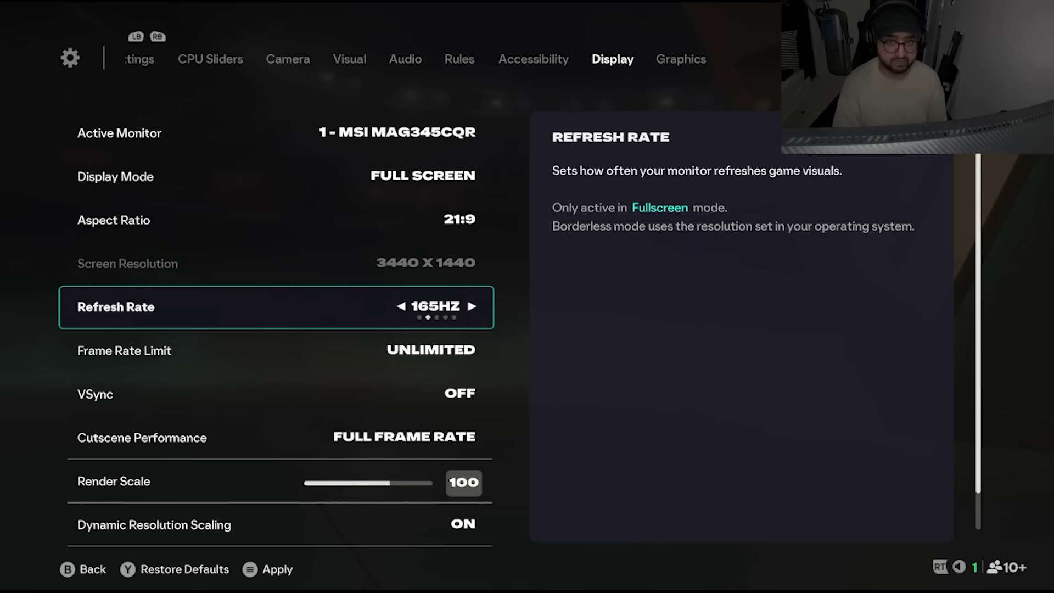
{"action": "key", "text": "Left"}
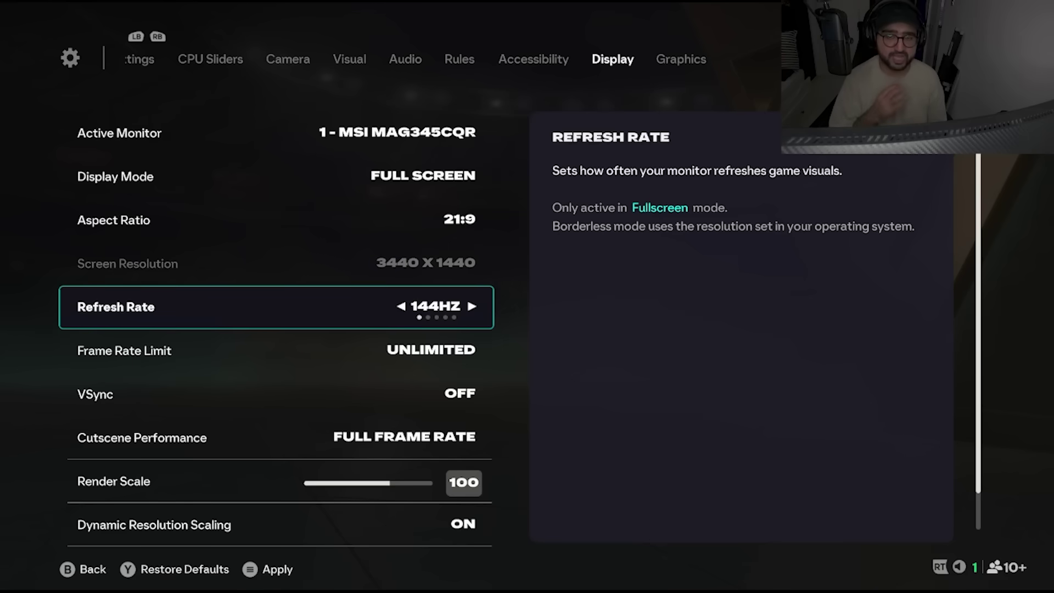
{"action": "key", "text": "Down"}
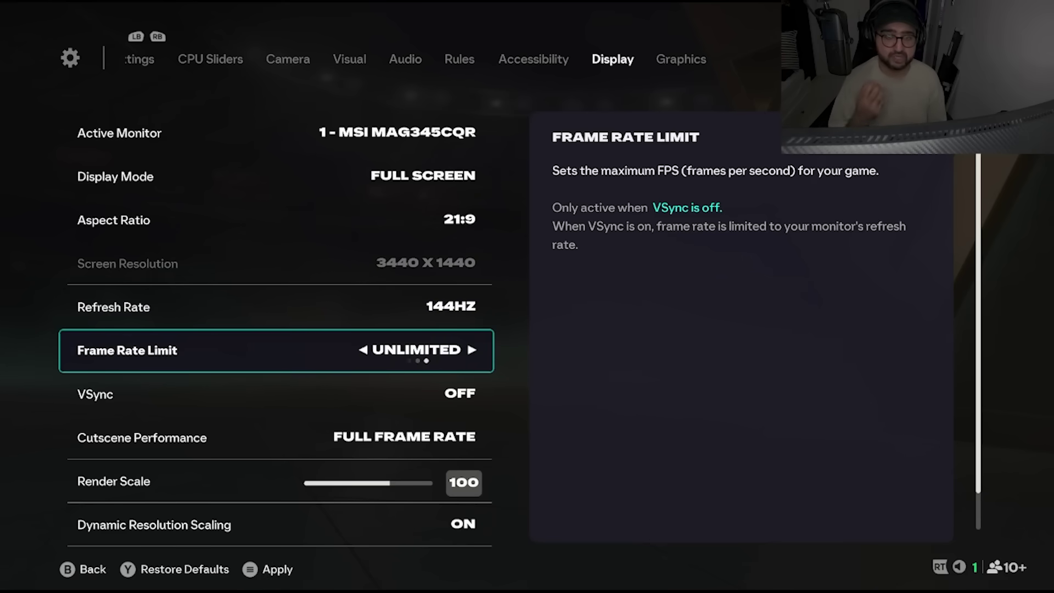
{"action": "key", "text": "Up"}
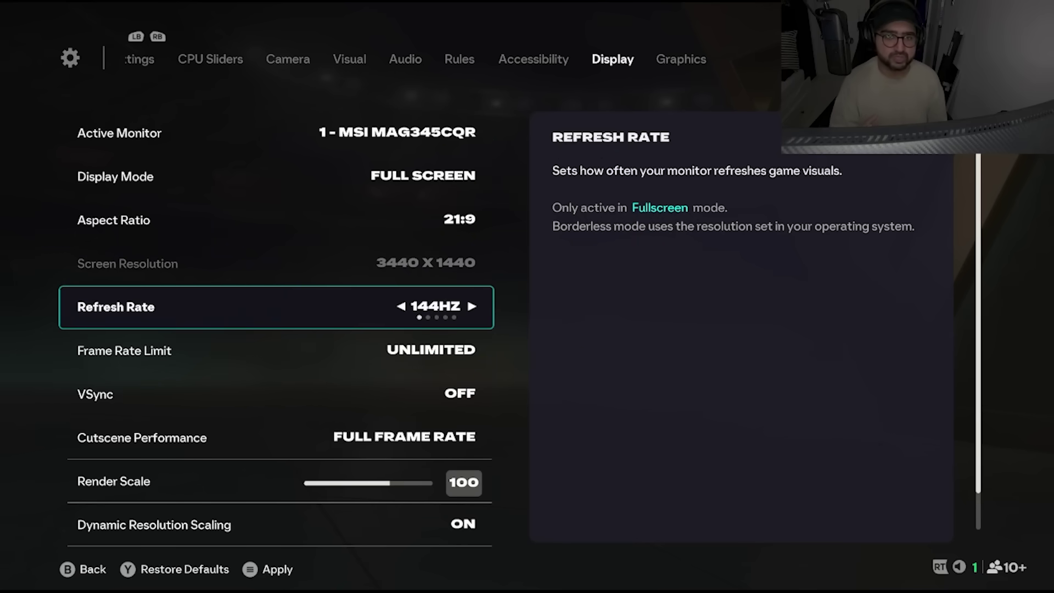
- Cycle Refresh Rate through the available options, including 165 Hz and 60 Hz, back to 144 Hz
{"action": "key", "text": "Right"}
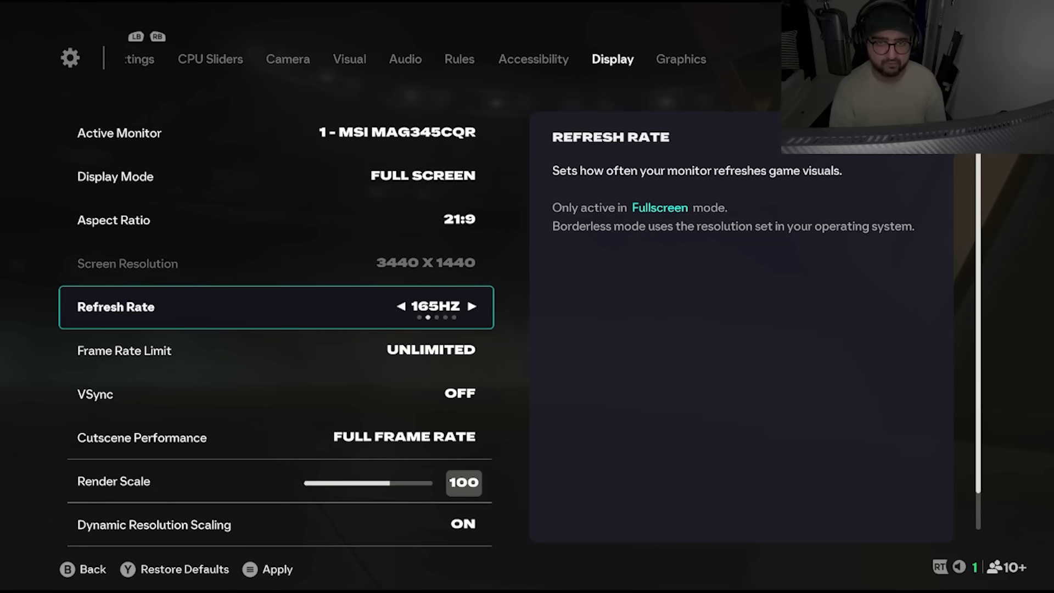
{"action": "key", "text": "Right"}
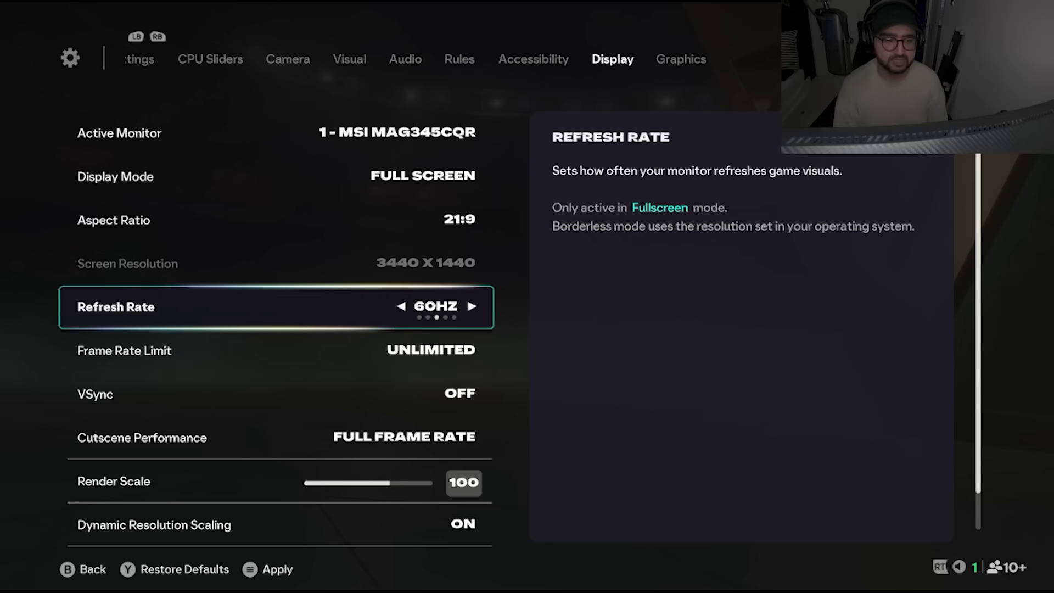
{"action": "key", "text": "Right"}
{"action": "key", "text": "Right"}
{"action": "key", "text": "Right"}
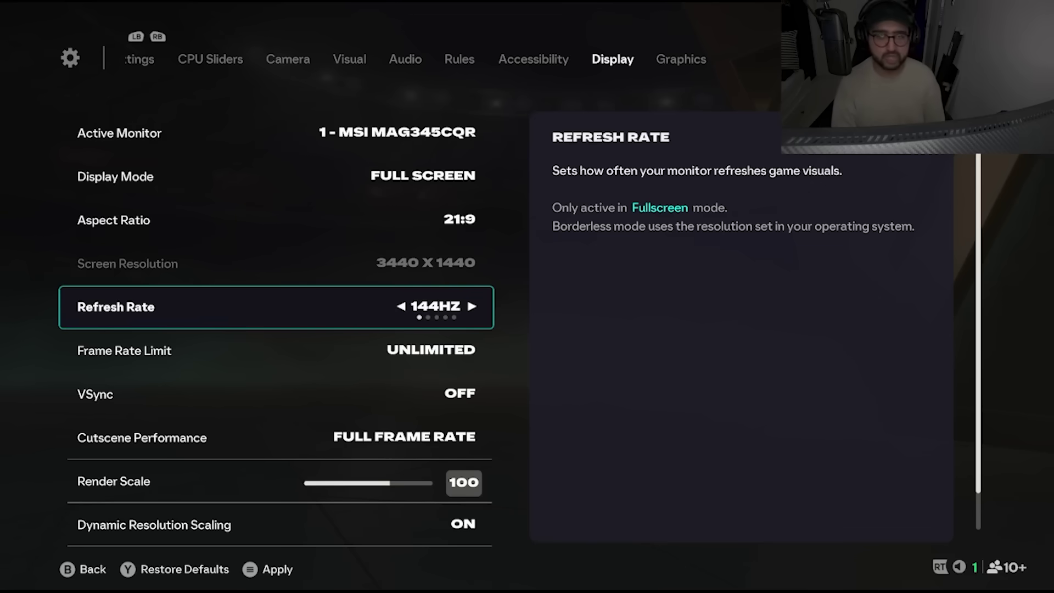
- Review the Frame Rate Limit option, then try VSync at On and return it to Off
{"action": "key", "text": "Down"}
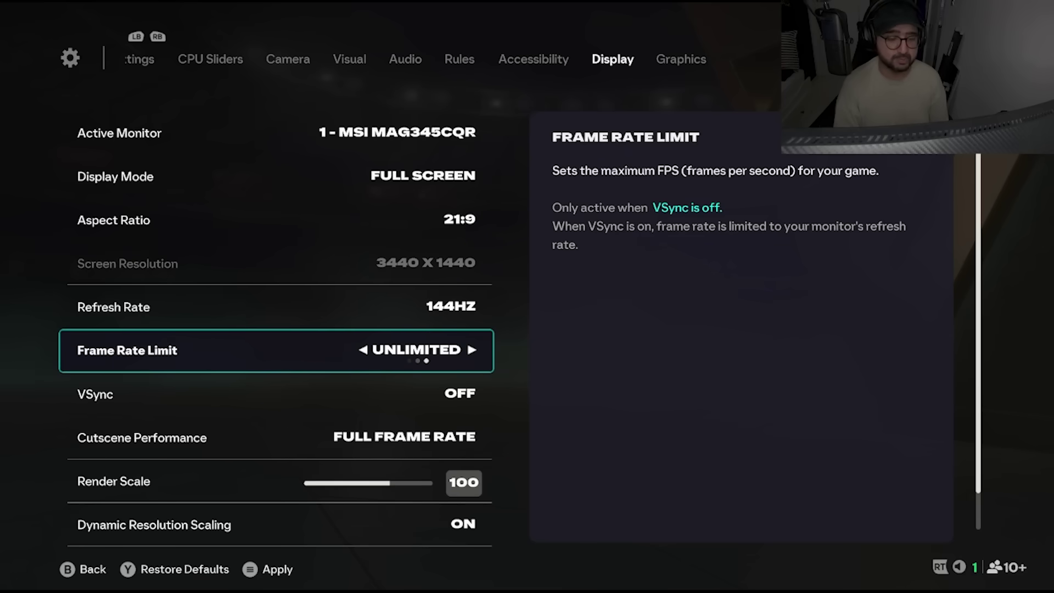
{"action": "left_click", "coordinate": [276, 394]}
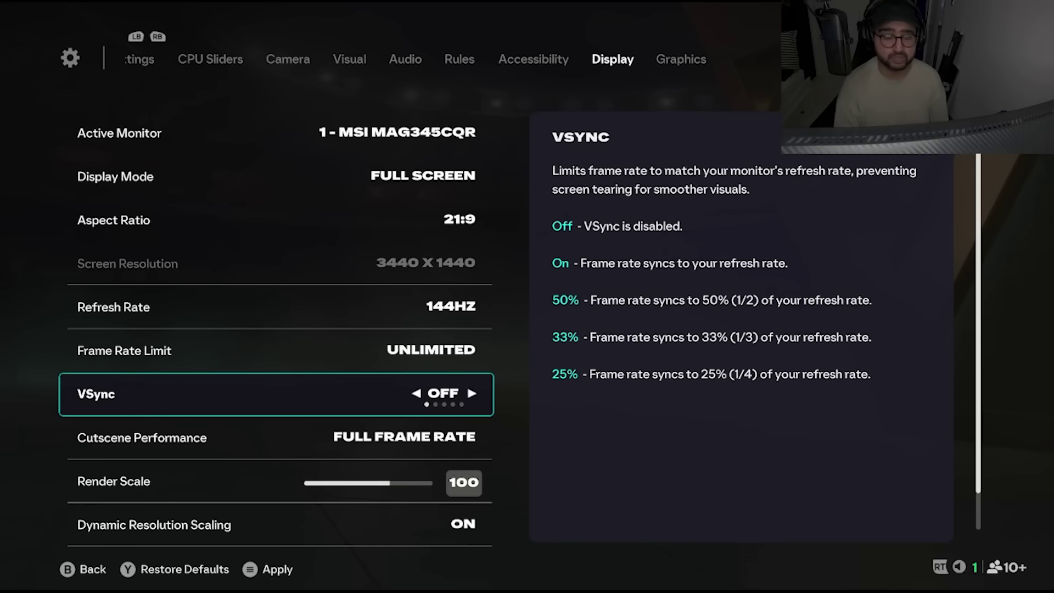
{"action": "key", "text": "Right"}
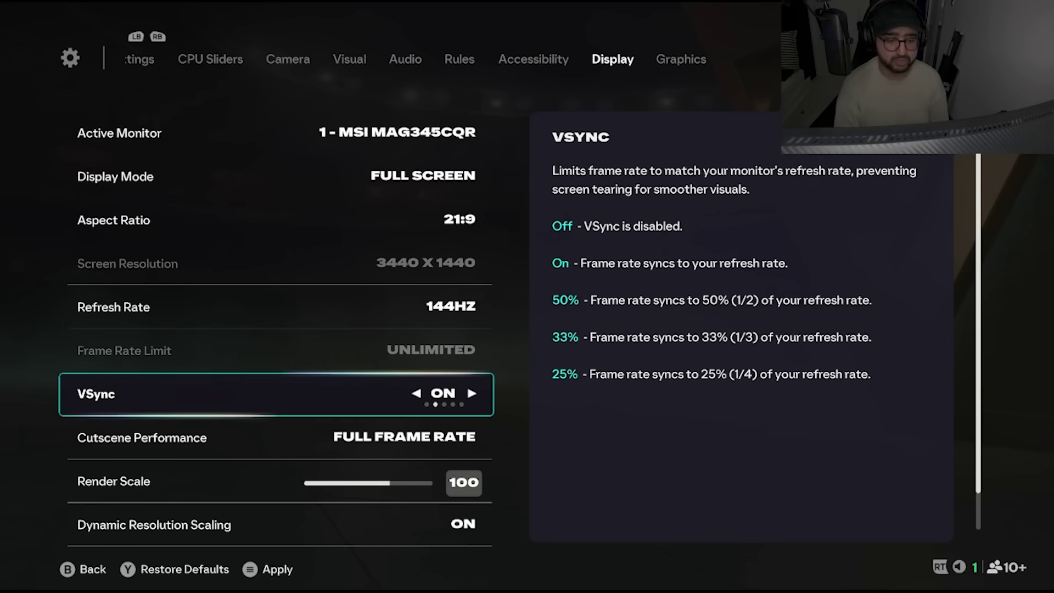
{"action": "key", "text": "Left"}
- Try Cutscene Performance at Half Frame Rate and return it to Full Frame Rate
{"action": "key", "text": "Down"}
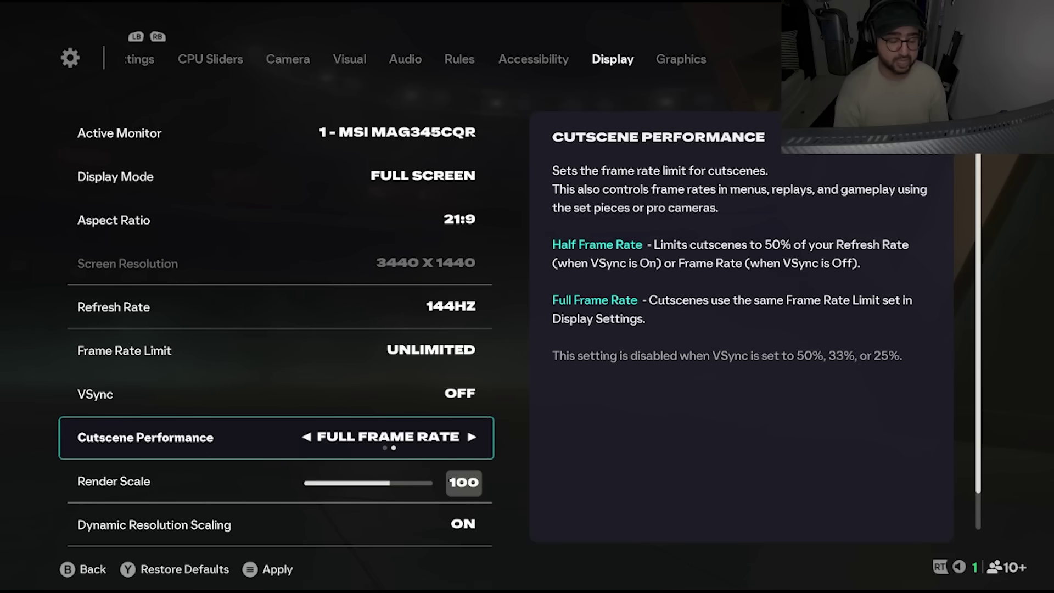
{"action": "key", "text": "Left"}
{"action": "key", "text": "Right"}
- Review the Render Scale, Dynamic Resolution Scaling and Dynamic Resolution FPS Target options
{"action": "key", "text": "Down"}
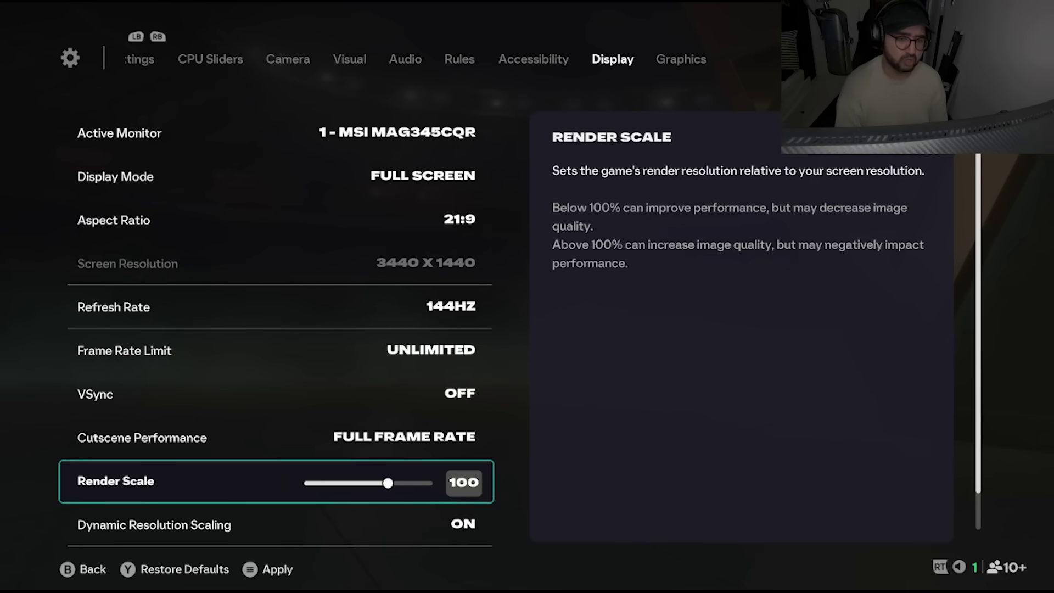
{"action": "left_click", "coordinate": [158, 524]}
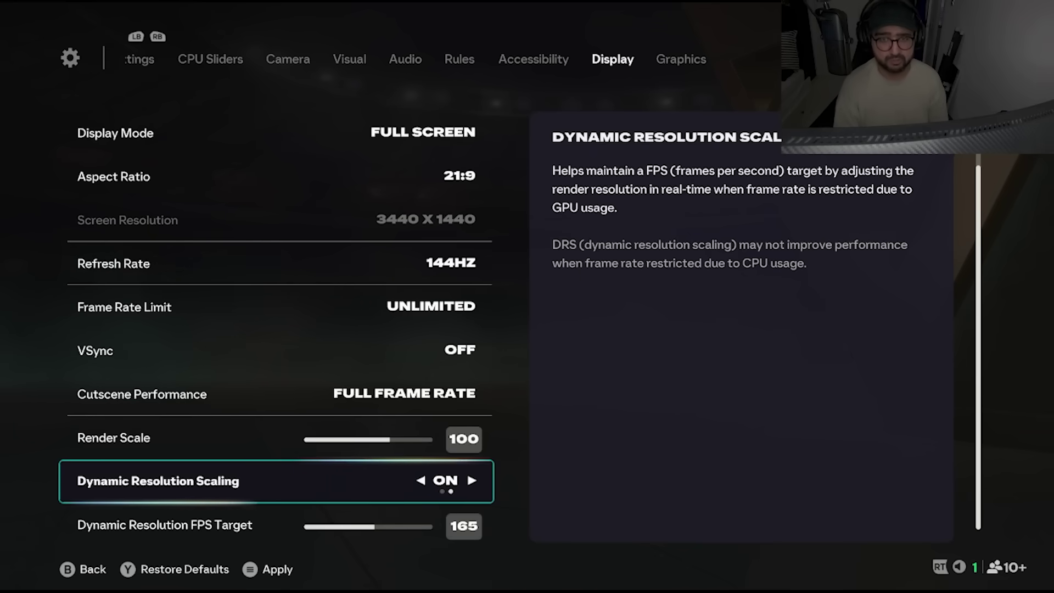
{"action": "left_click", "coordinate": [169, 525]}
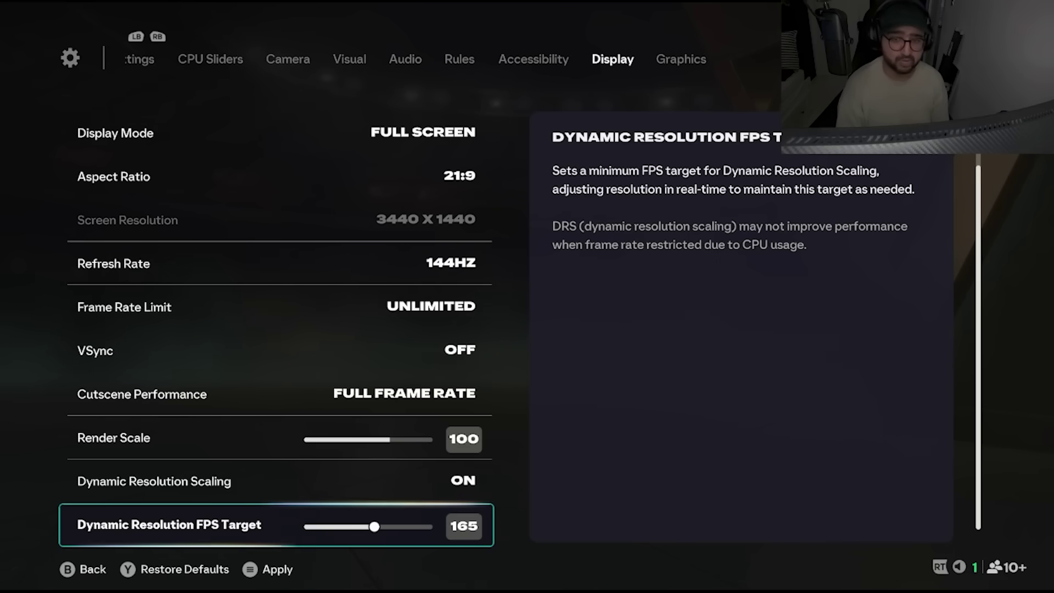
{"action": "key", "text": "Up"}
{"action": "key", "text": "Down"}
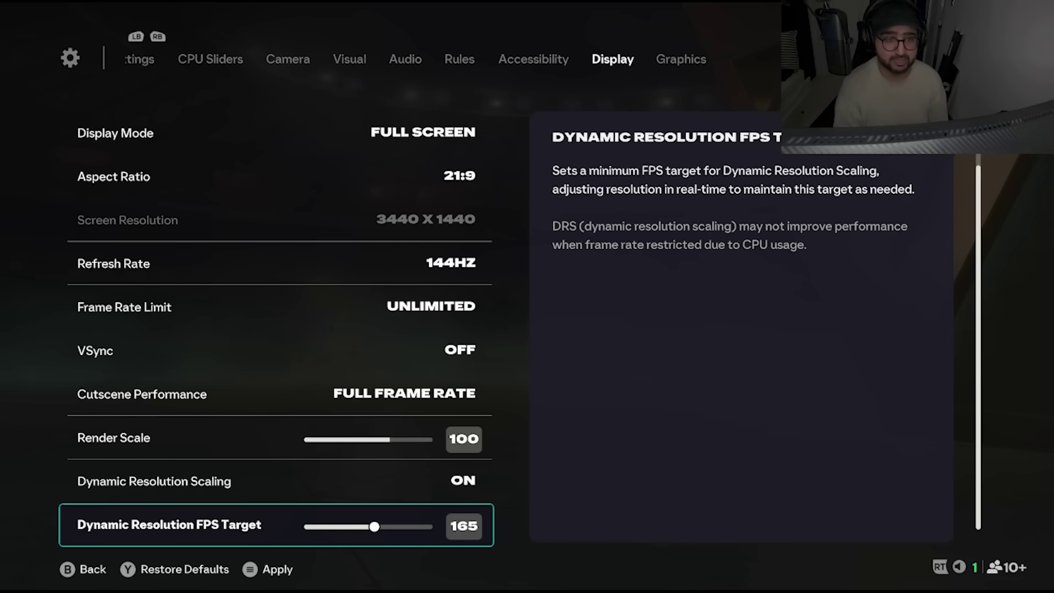
- Open the Visual settings and examine the Overlays options from Connection Monitoring to HyperMotion Insight Overlays
{"action": "key", "text": "q"}
{"action": "key", "text": "q"}
{"action": "key", "text": "q"}
{"action": "key", "text": "q"}
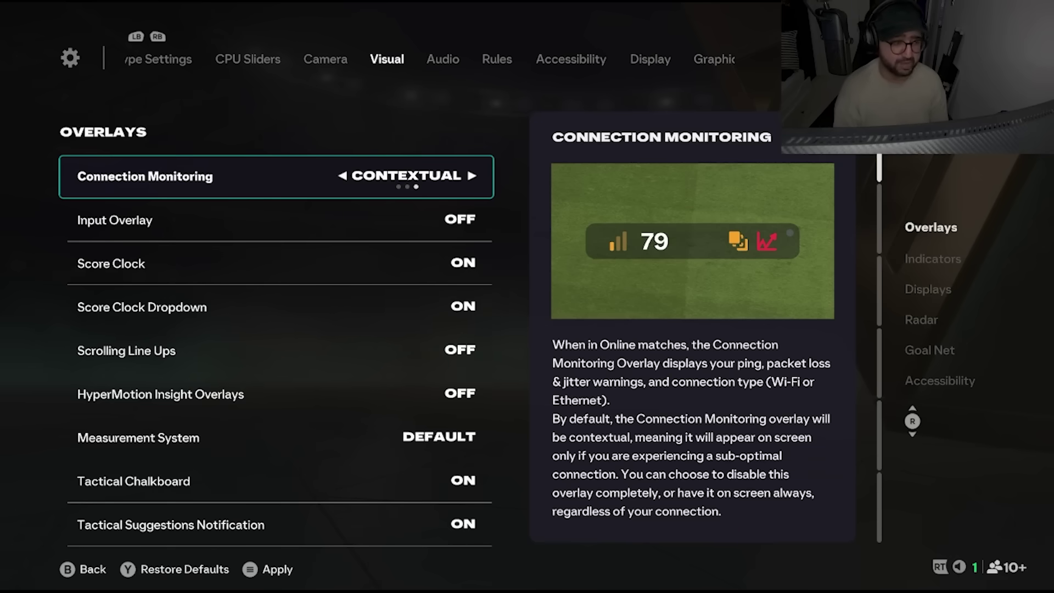
{"action": "key", "text": "Down"}
{"action": "key", "text": "Down"}
{"action": "key", "text": "Down"}
{"action": "key", "text": "Down"}
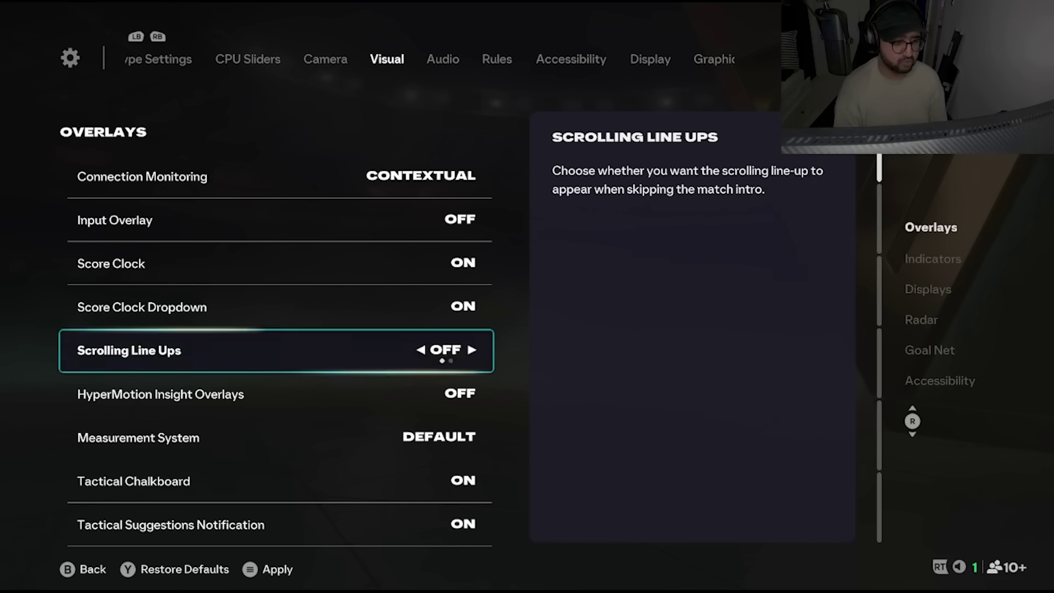
{"action": "key", "text": "Down"}
{"action": "key", "text": "Down"}
{"action": "key", "text": "Up"}
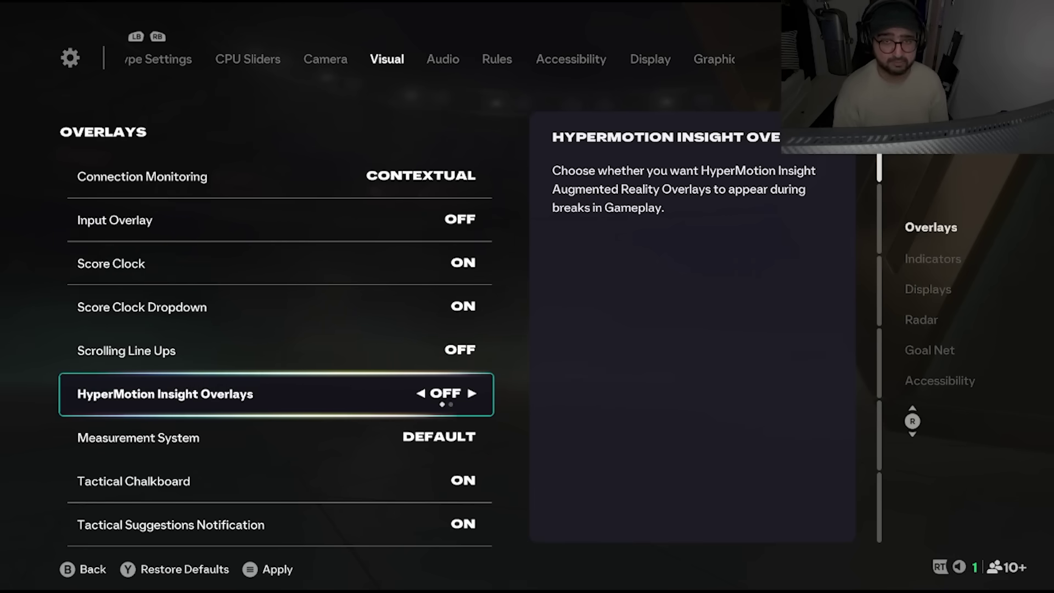
- Examine the remaining Overlays options, especially Footedness Icons, Skill Moves Rating and PlayStyles+ Icons
{"action": "key", "text": "Down"}
{"action": "key", "text": "Down"}
{"action": "key", "text": "Down"}
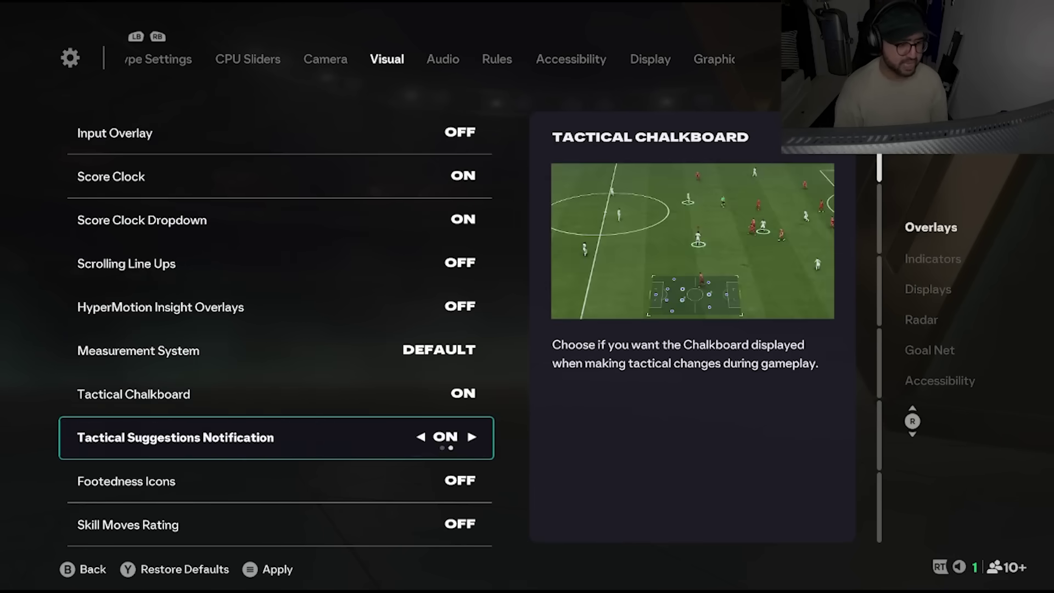
{"action": "key", "text": "Down"}
{"action": "key", "text": "Down"}
{"action": "key", "text": "Down"}
{"action": "key", "text": "Up"}
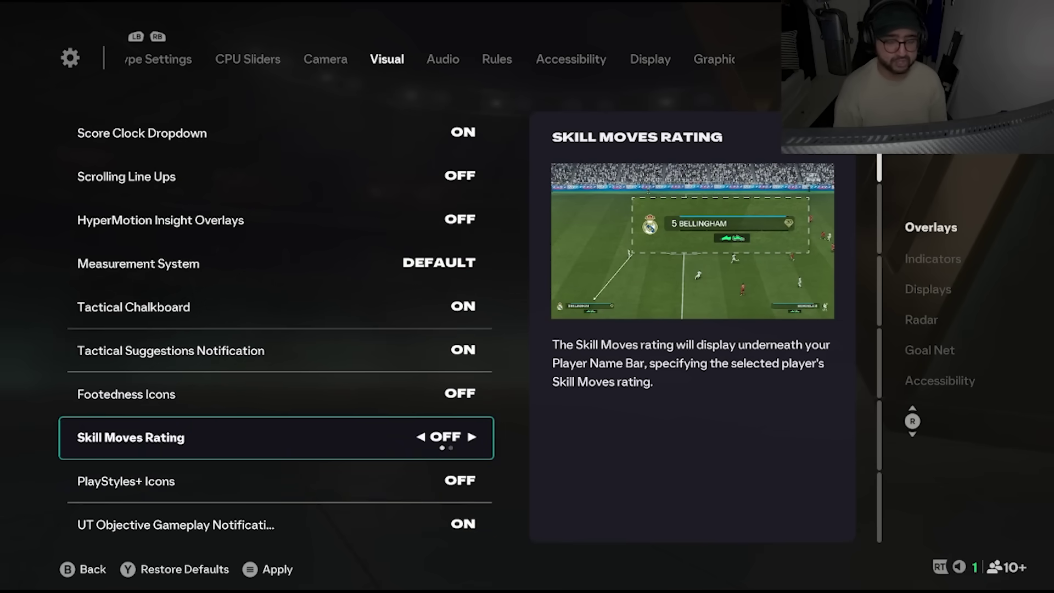
{"action": "key", "text": "Down"}
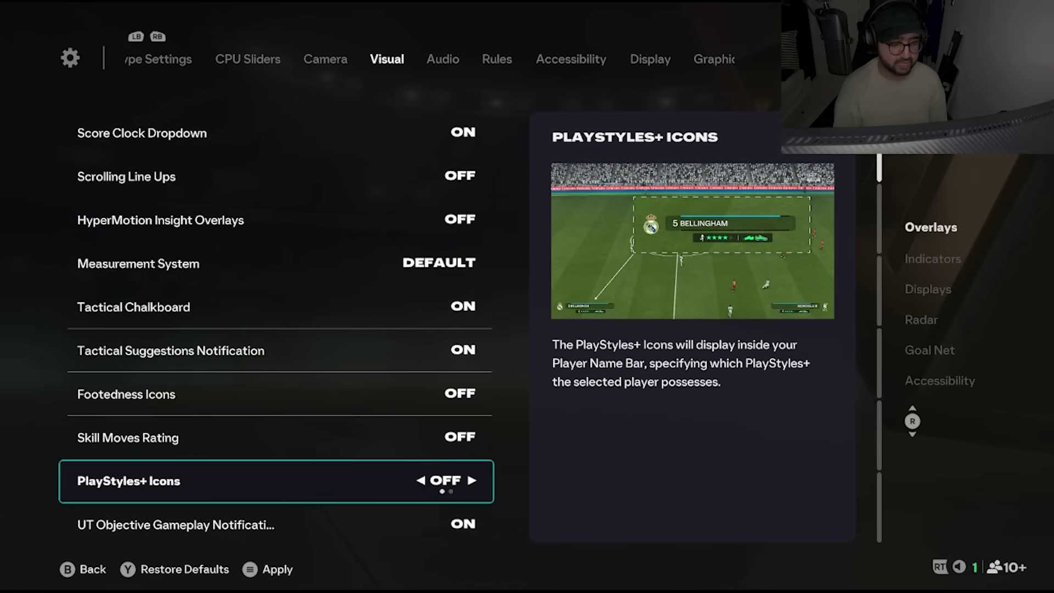
{"action": "key", "text": "Up"}
{"action": "key", "text": "Up"}
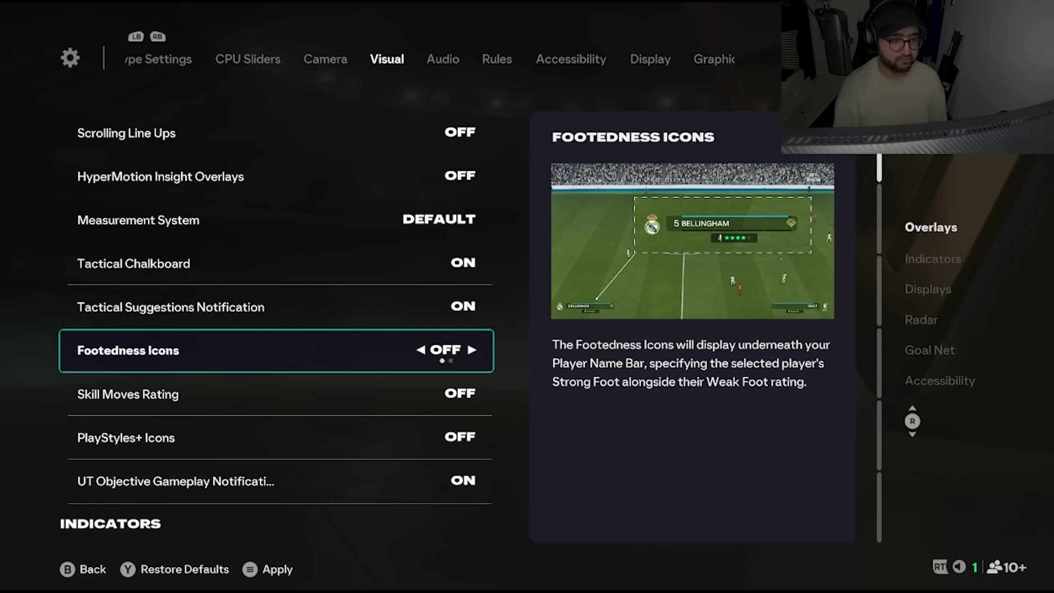
{"action": "key", "text": "Up"}
{"action": "key", "text": "Down"}
{"action": "key", "text": "Down"}
{"action": "key", "text": "Down"}
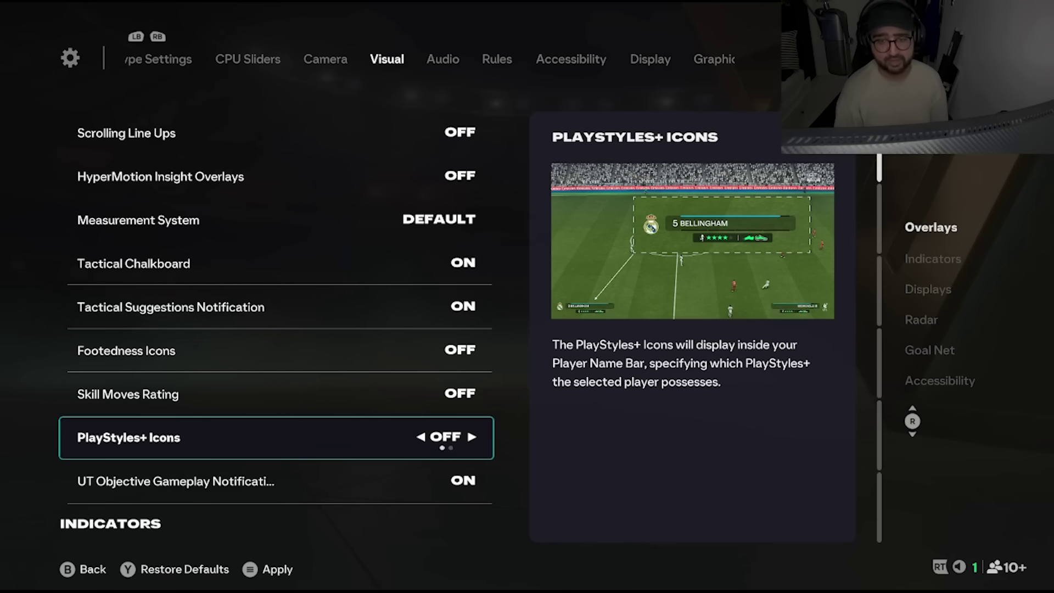
- Review the Player Name Bar and Overhead Player Info options under Indicators
{"action": "key", "text": "Down"}
{"action": "key", "text": "Down"}
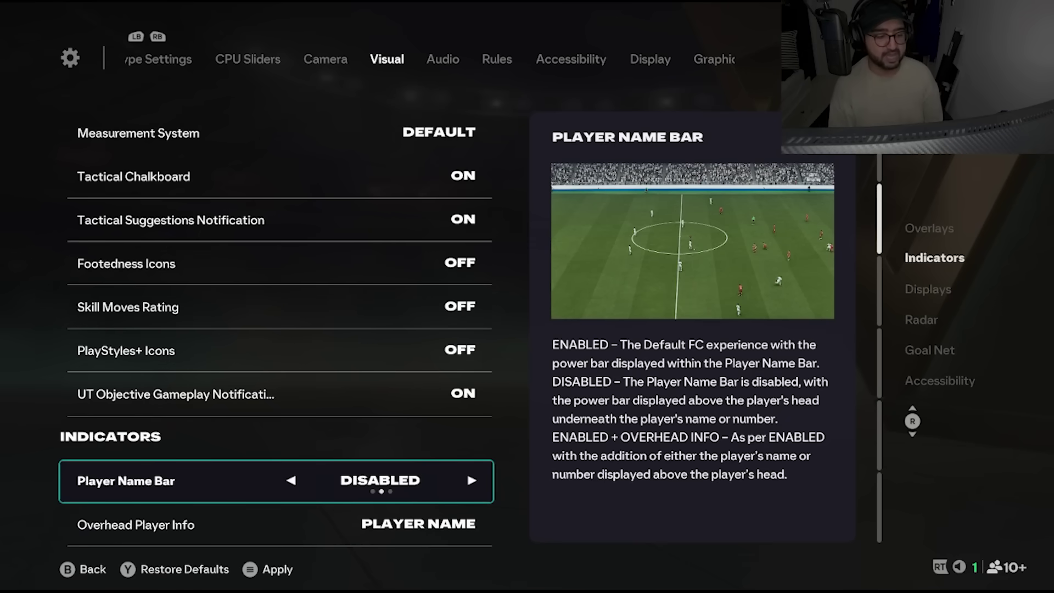
{"action": "key", "text": "Down"}
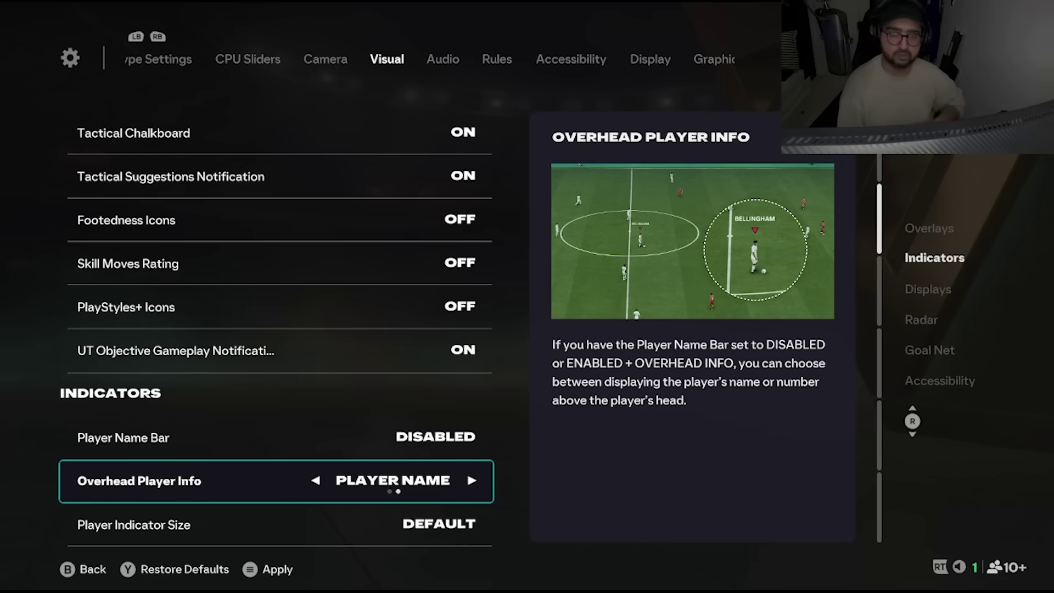
- Try another PlayStyles+ Overhead Indicators option and return the setting to Team Only
{"action": "key", "text": "Down"}
{"action": "key", "text": "Down"}
{"action": "key", "text": "Down"}
{"action": "key", "text": "Down"}
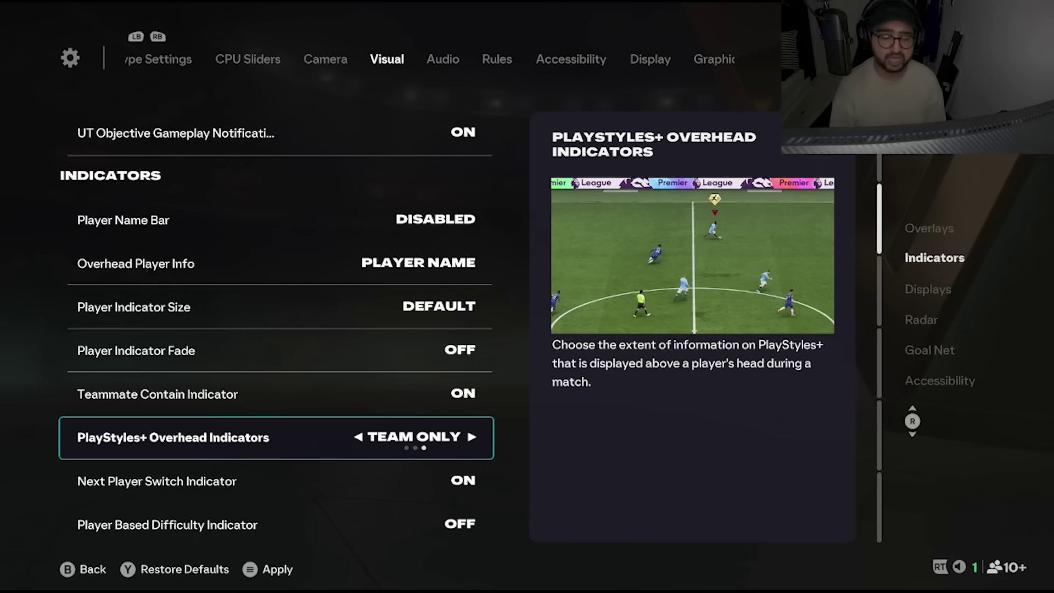
{"action": "key", "text": "Right"}
{"action": "key", "text": "Left"}
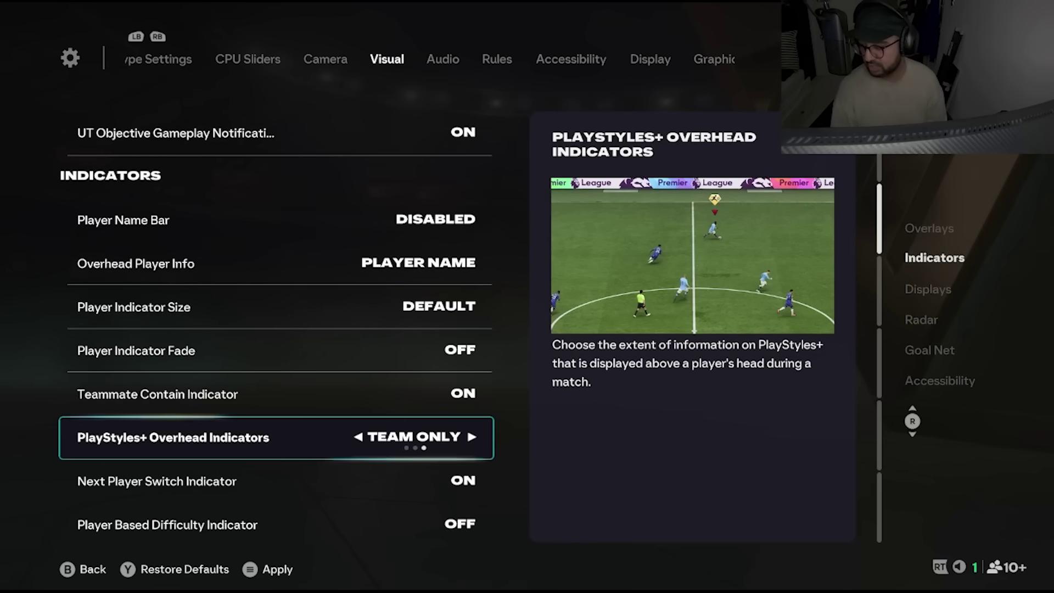
- Look through the remaining Indicators and the Displays options down to the Radar setting
{"action": "key", "text": "Down"}
{"action": "key", "text": "Down"}
{"action": "key", "text": "Down"}
{"action": "key", "text": "Down"}
{"action": "key", "text": "Down"}
{"action": "key", "text": "Down"}
{"action": "key", "text": "Down"}
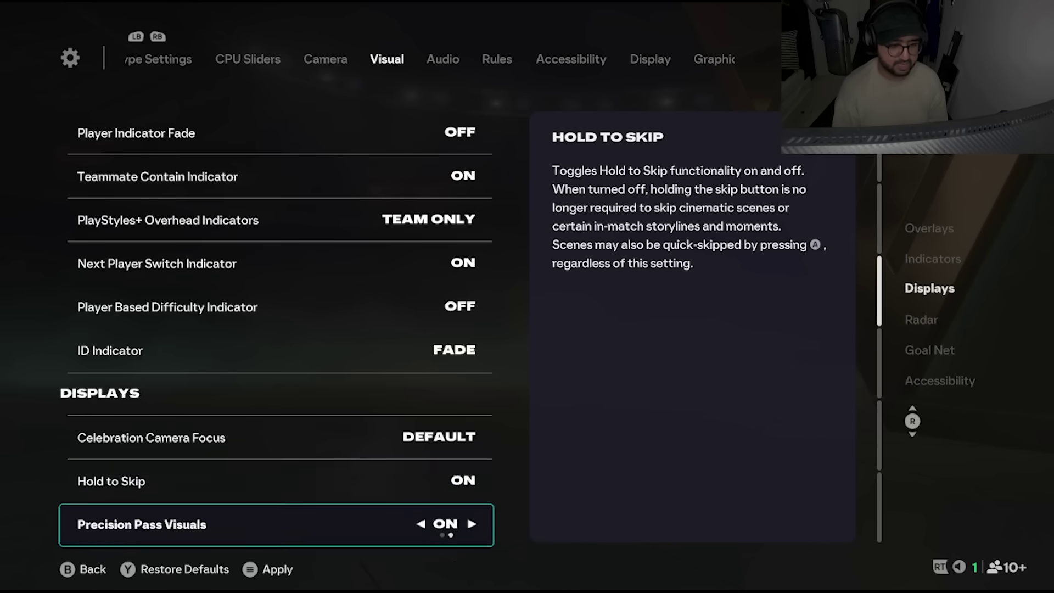
{"action": "key", "text": "Down"}
{"action": "key", "text": "Down"}
{"action": "key", "text": "Down"}
{"action": "key", "text": "Down"}
{"action": "key", "text": "Down"}
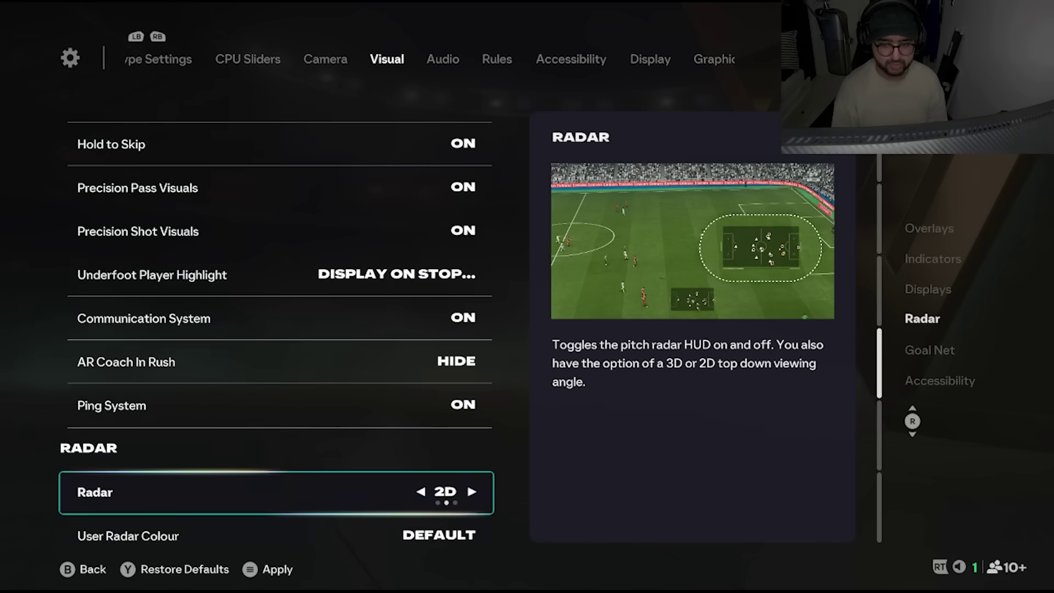
- Try Player Shadows at On under Accessibility and return the setting to Off
{"action": "key", "text": "Down"}
{"action": "key", "text": "Down"}
{"action": "key", "text": "Down"}
{"action": "key", "text": "Down"}
{"action": "key", "text": "Down"}
{"action": "key", "text": "Down"}
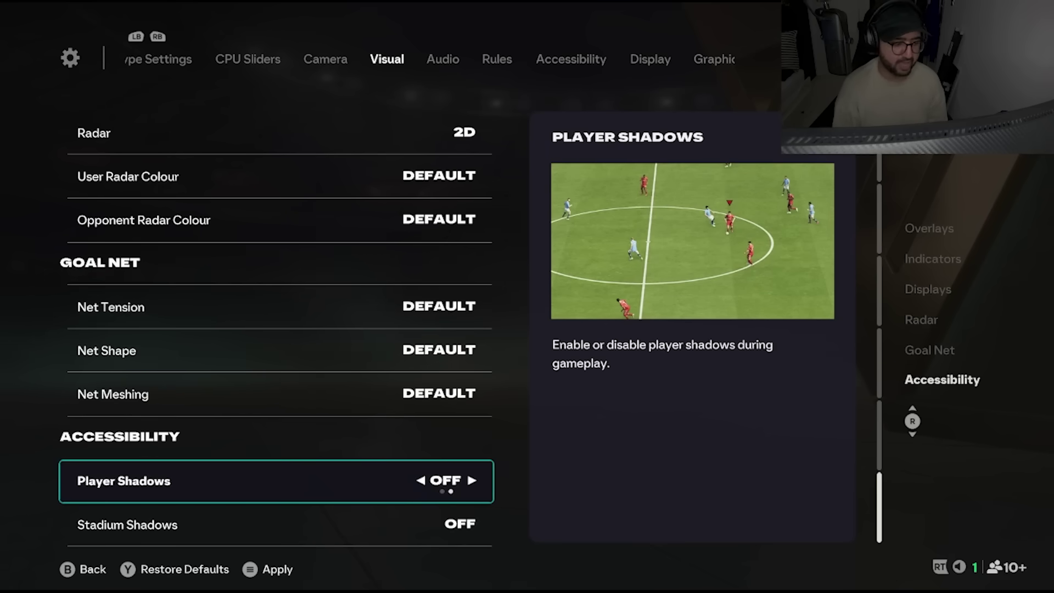
{"action": "key", "text": "Right"}
{"action": "key", "text": "Left"}
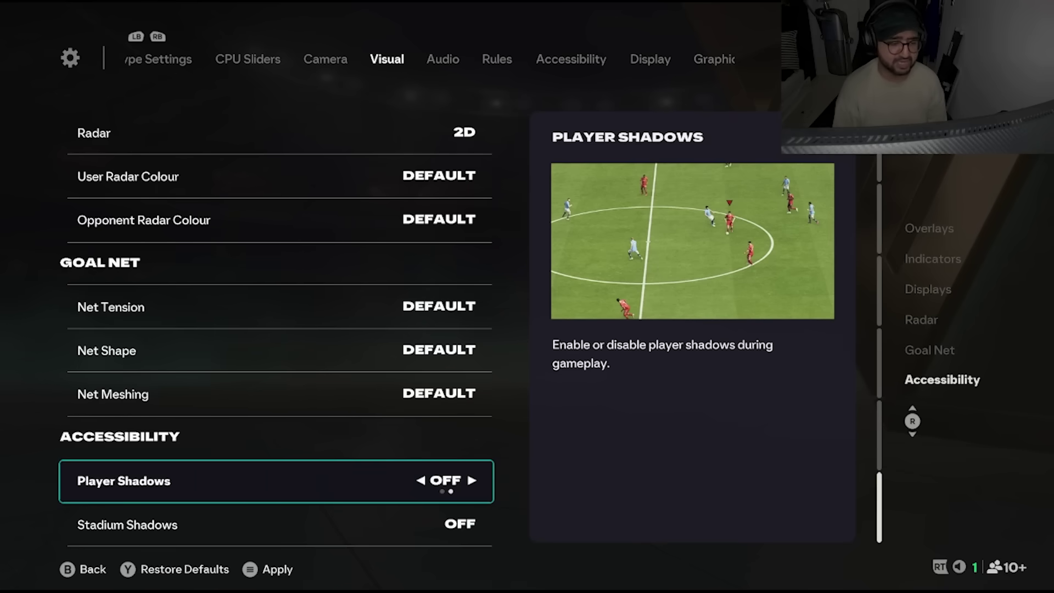
- Examine the Accessibility options from Stadium Shadows and Camera Shake Visuals to High Contrast Mode
{"action": "key", "text": "Down"}
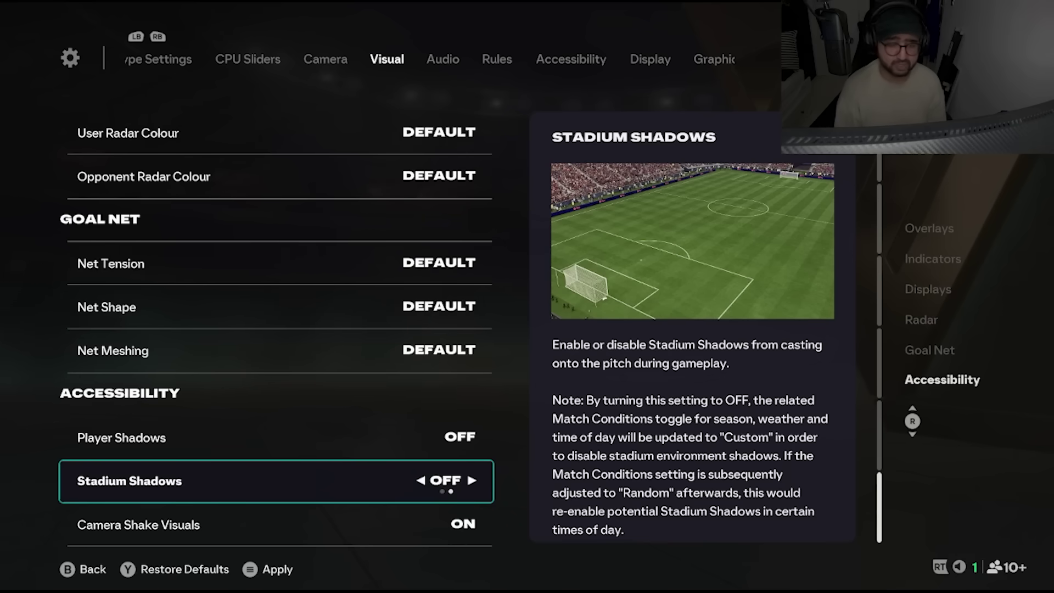
{"action": "key", "text": "Down"}
{"action": "key", "text": "Down"}
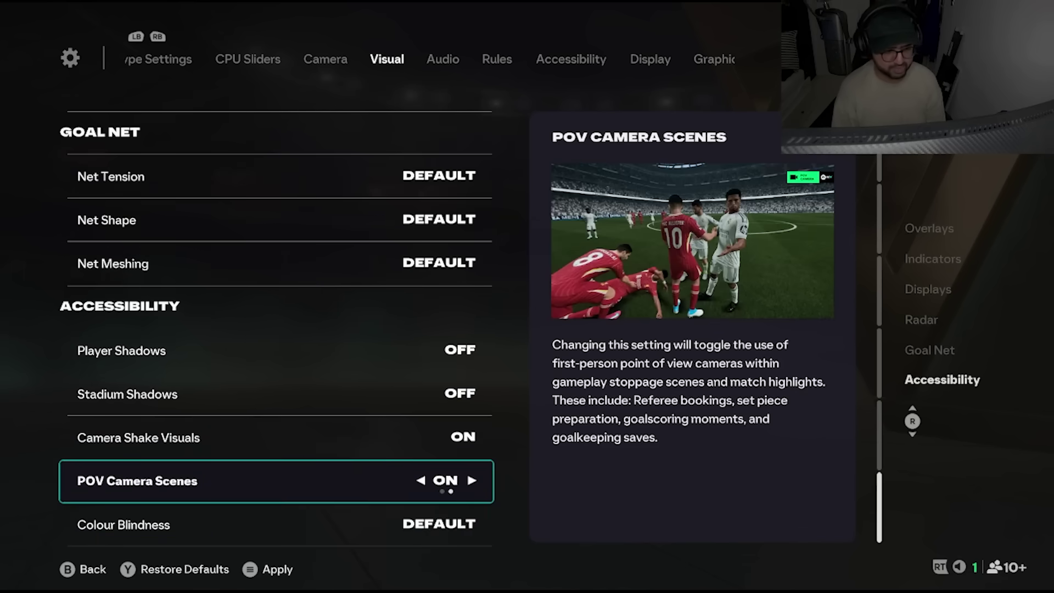
{"action": "key", "text": "Down"}
{"action": "key", "text": "Down"}
{"action": "key", "text": "Down"}
{"action": "key", "text": "Down"}
{"action": "key", "text": "Down"}
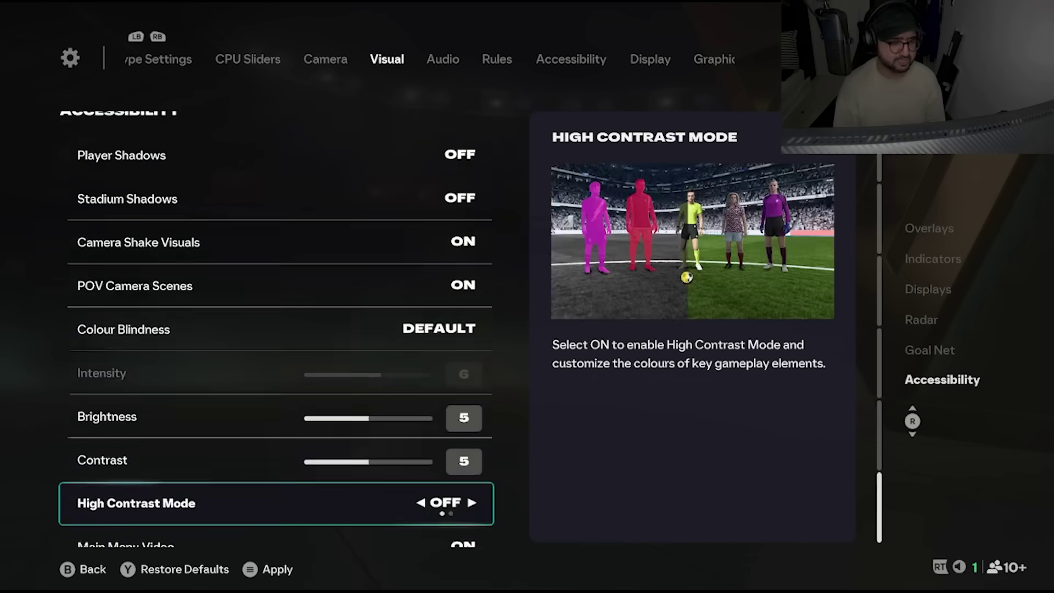
{"action": "key", "text": "Down"}
{"action": "key", "text": "Down"}
{"action": "key", "text": "Up"}
{"action": "key", "text": "Up"}
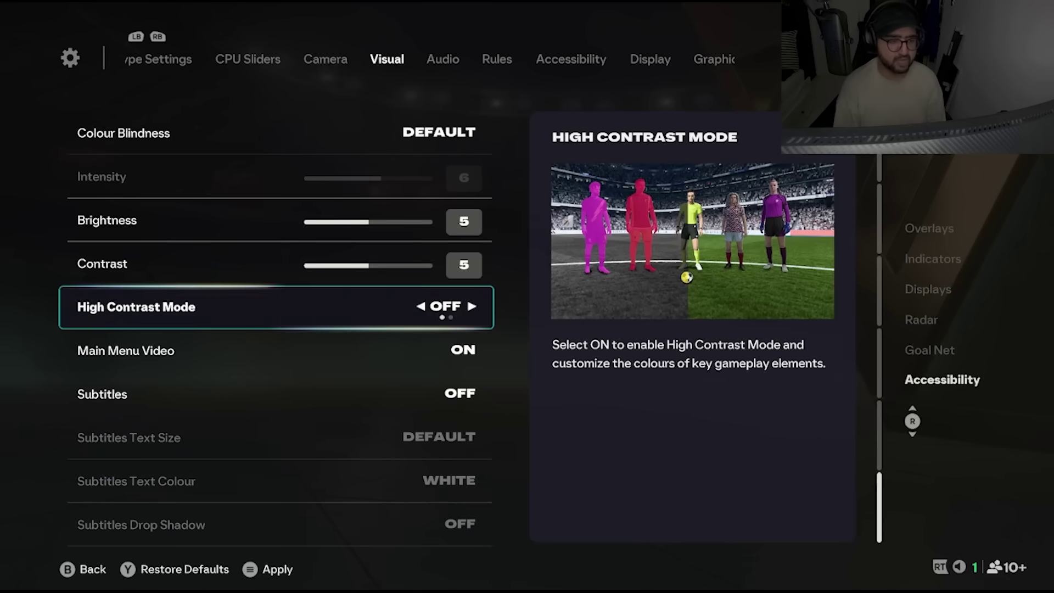
- Try Main Menu Video at Off, return it to On, and apply the settings
{"action": "key", "text": "Down"}
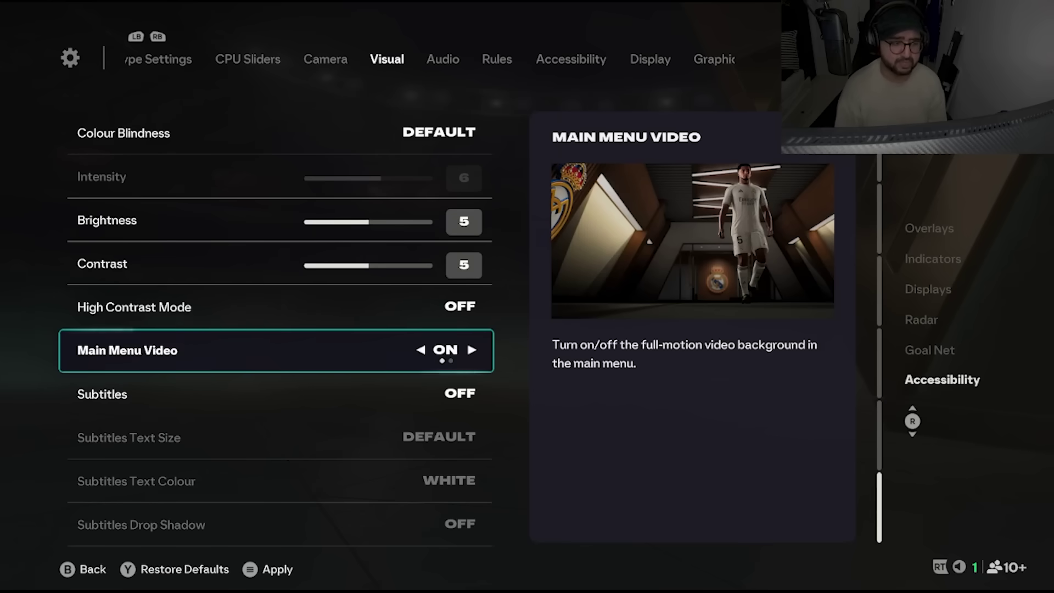
{"action": "key", "text": "Right"}
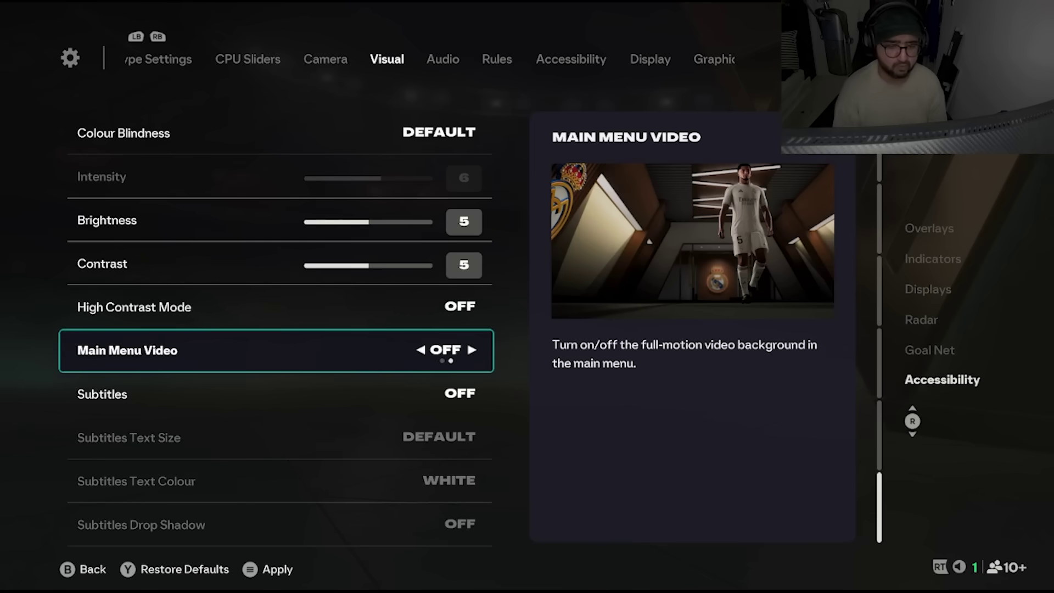
{"action": "key", "text": "Left"}
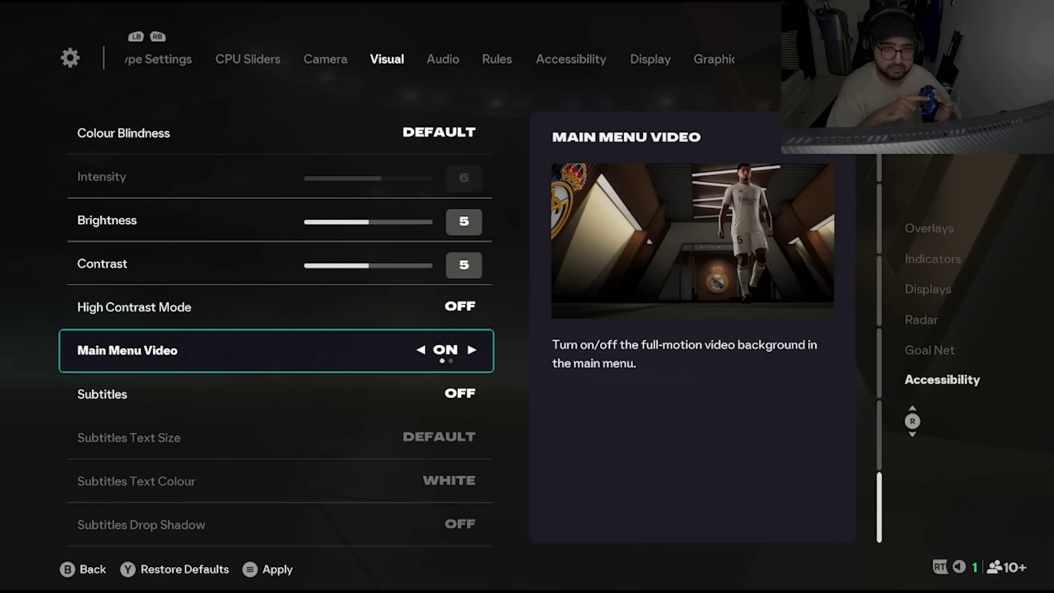
{"action": "key", "text": "Return"}
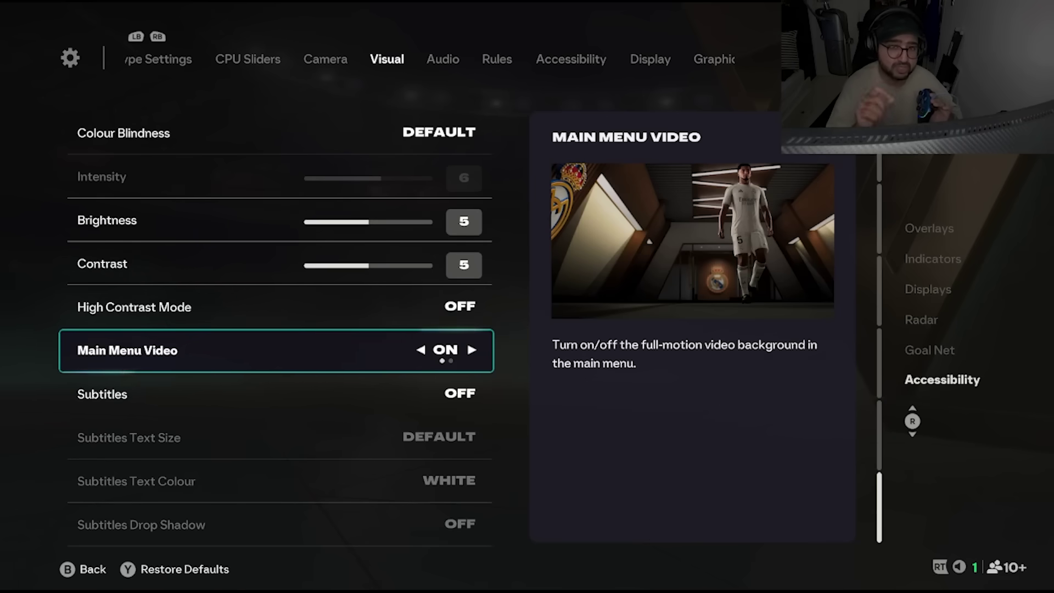